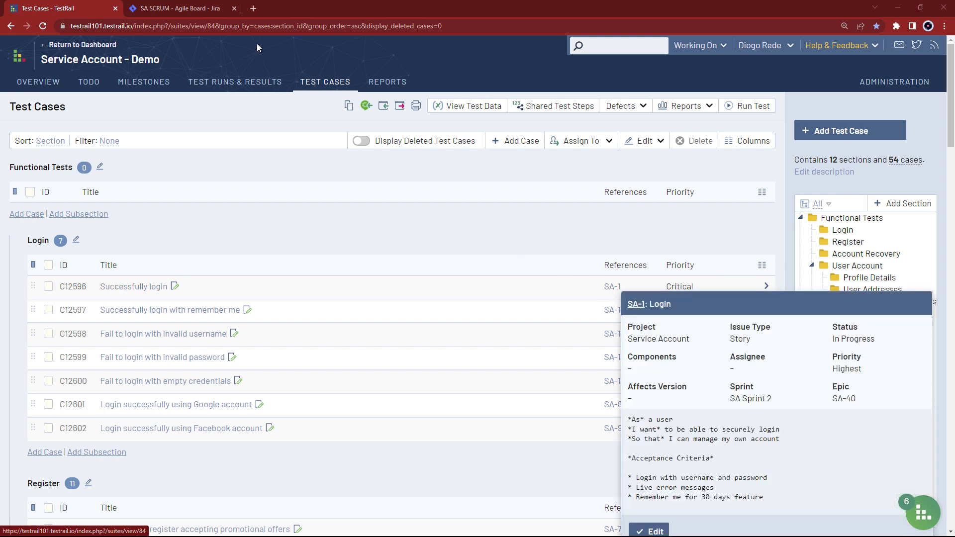
Switch to Jira, open the Login story from the sprint board, and view the child issues of its epic Account MVP v1.
click(191, 8)
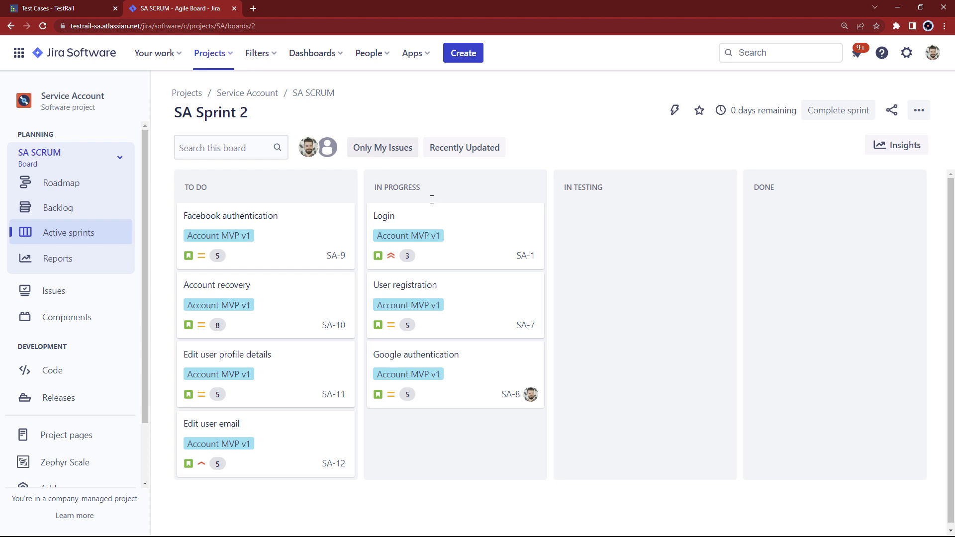
click(454, 236)
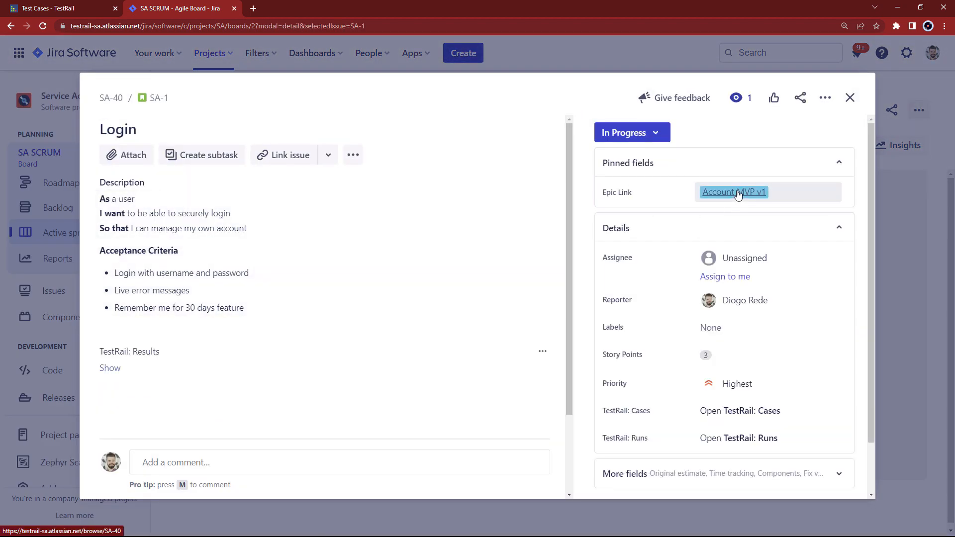
click(737, 194)
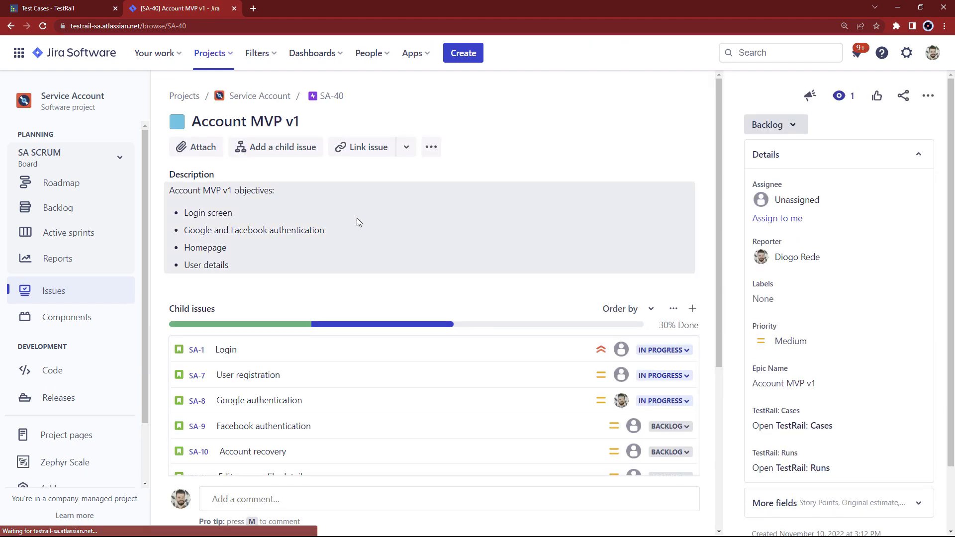
scroll(359, 223, down, 4)
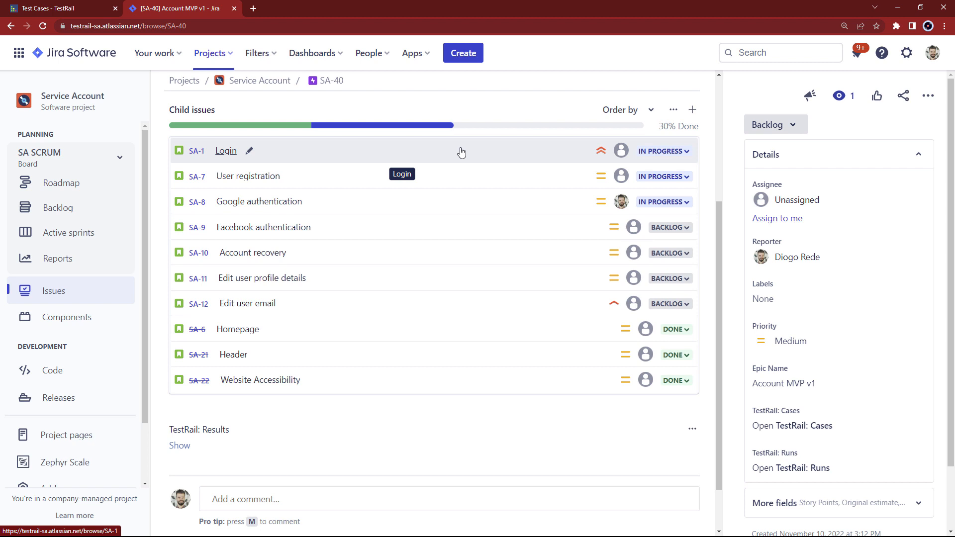
Return to TestRail and start a new milestone named MVP v1 Final Tests with the reference SA-40.
click(70, 8)
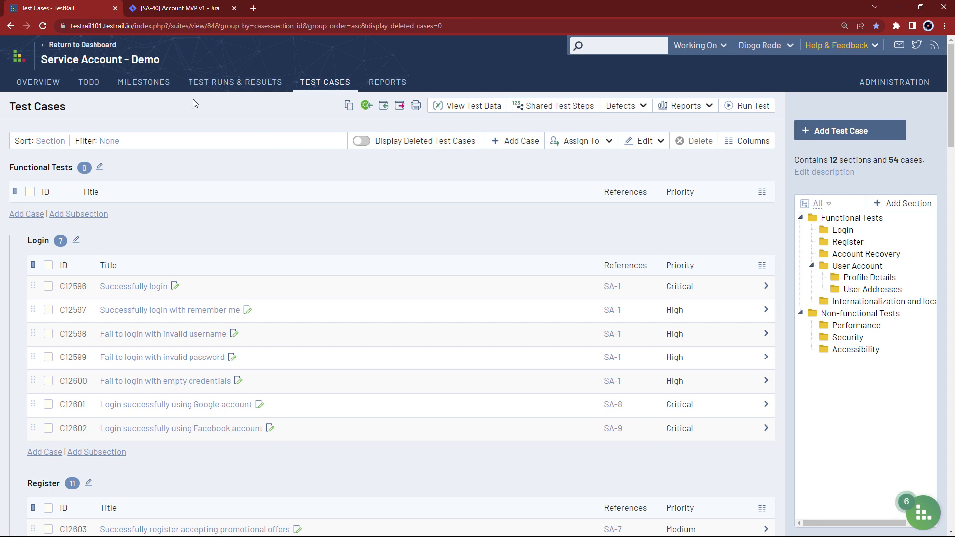
click(153, 87)
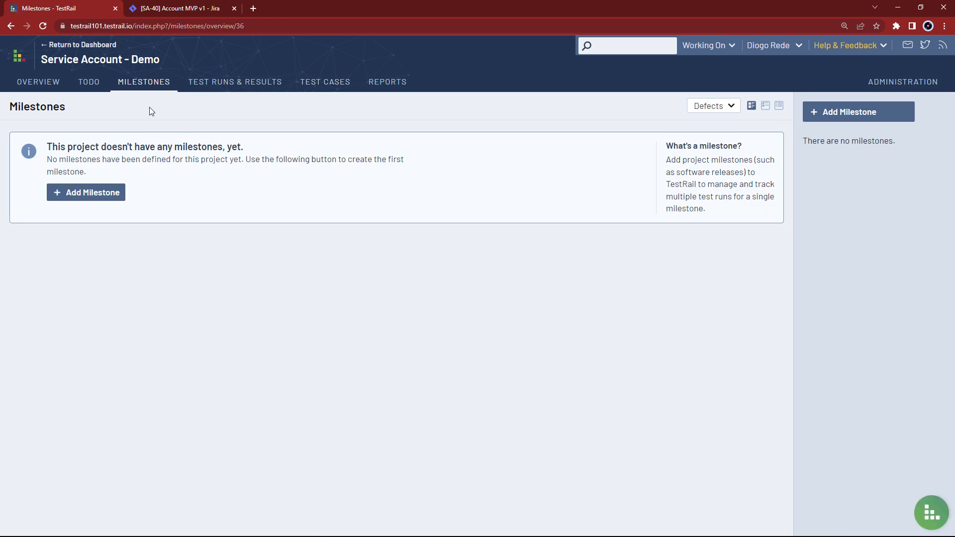
click(99, 195)
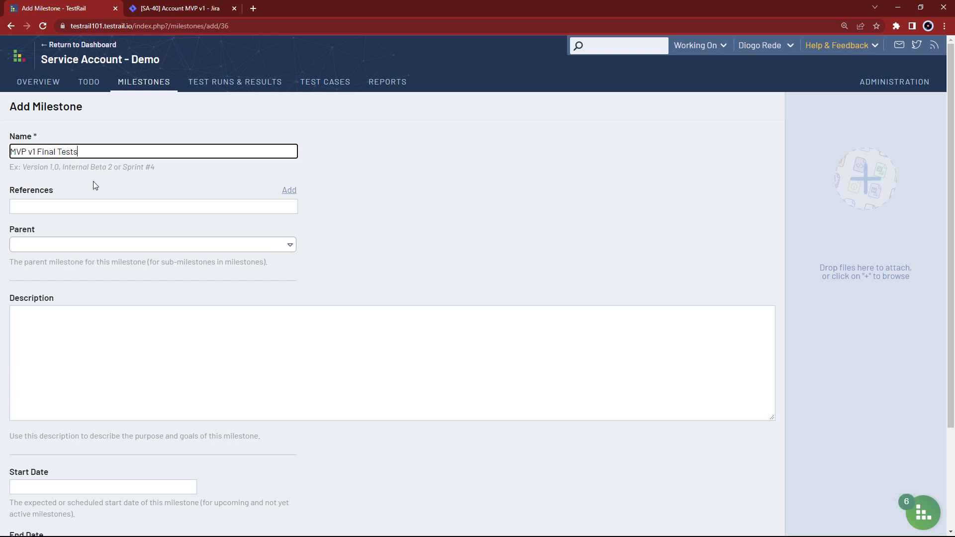
click(88, 206)
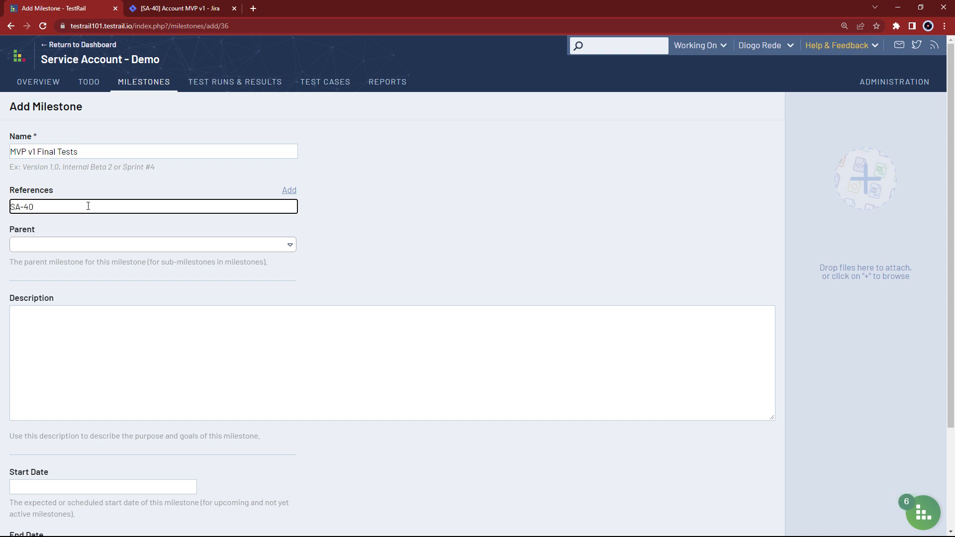
Set the milestone's end date to 11/30/2022 and save the new milestone.
scroll(96, 317, down, 3)
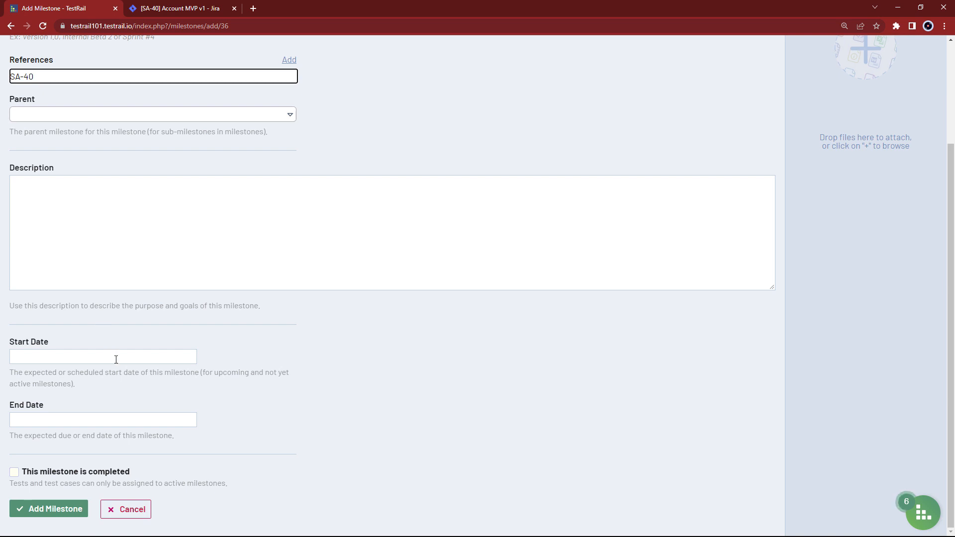
click(114, 418)
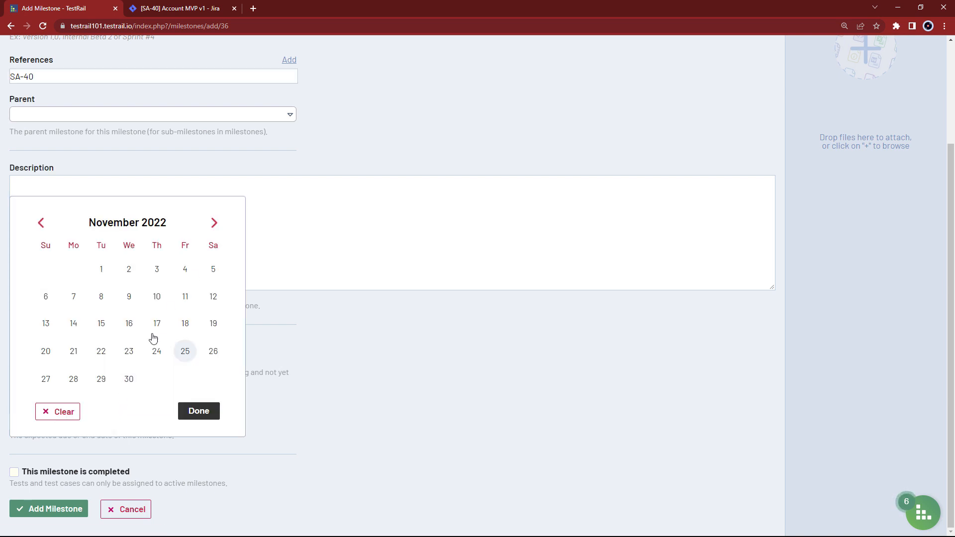
click(129, 379)
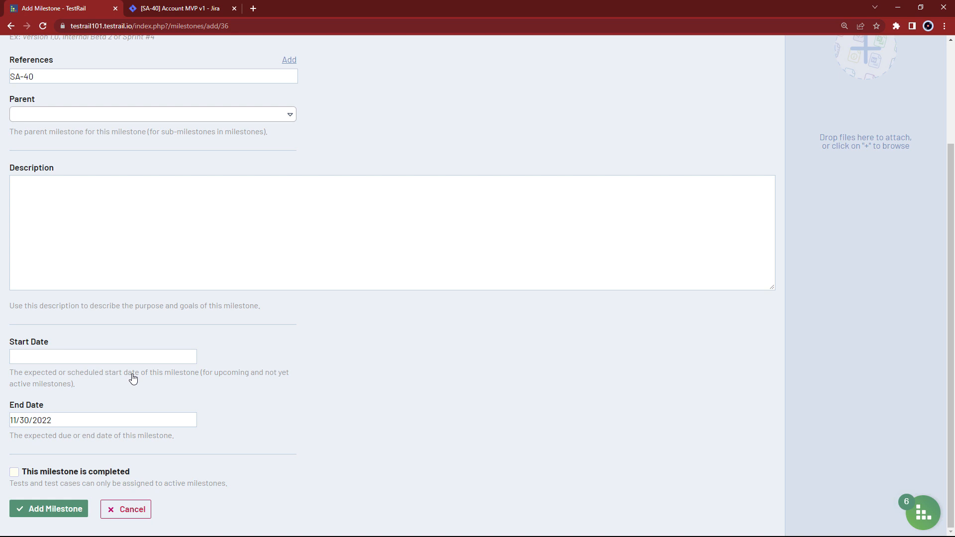
click(57, 509)
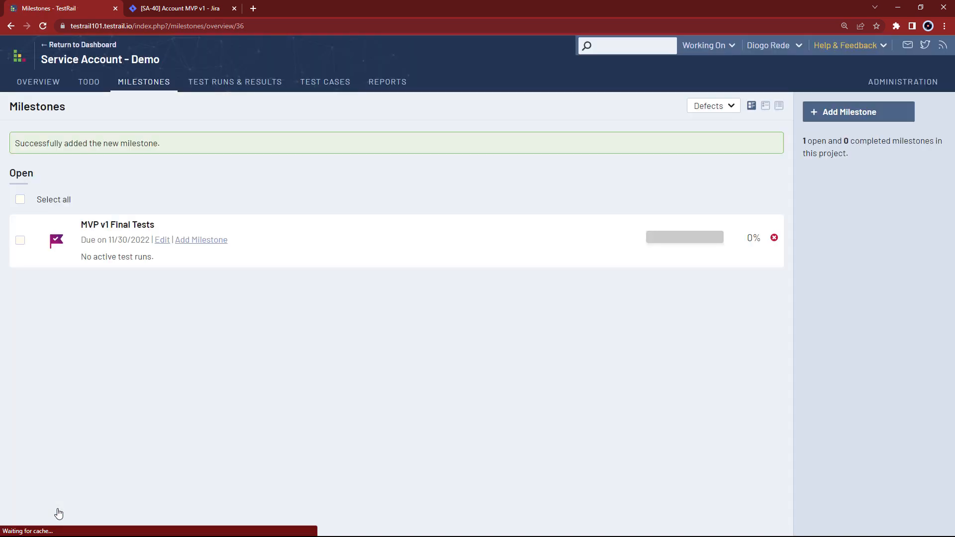
Open the MVP v1 Final Tests milestone and follow its SA-40 reference to the epic in Jira.
click(145, 226)
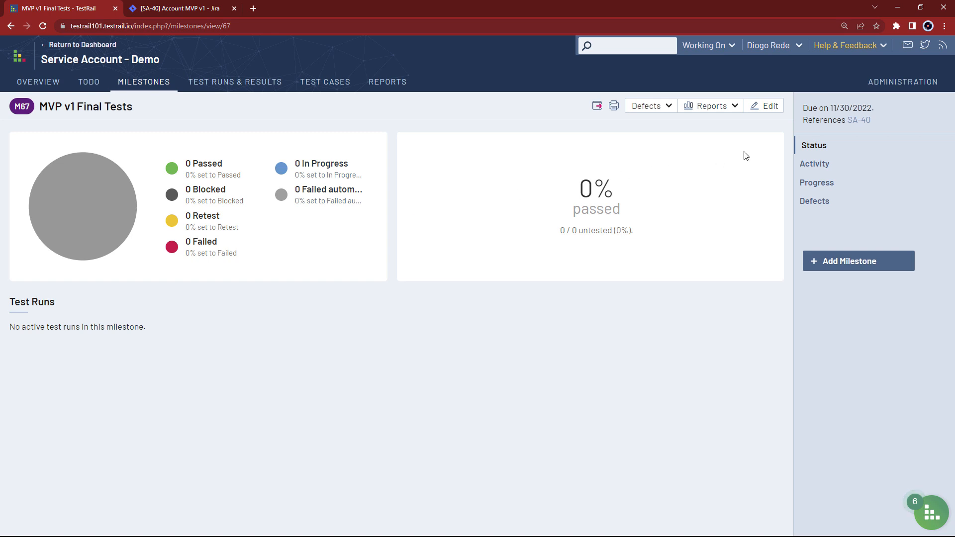
mouse_move(854, 122)
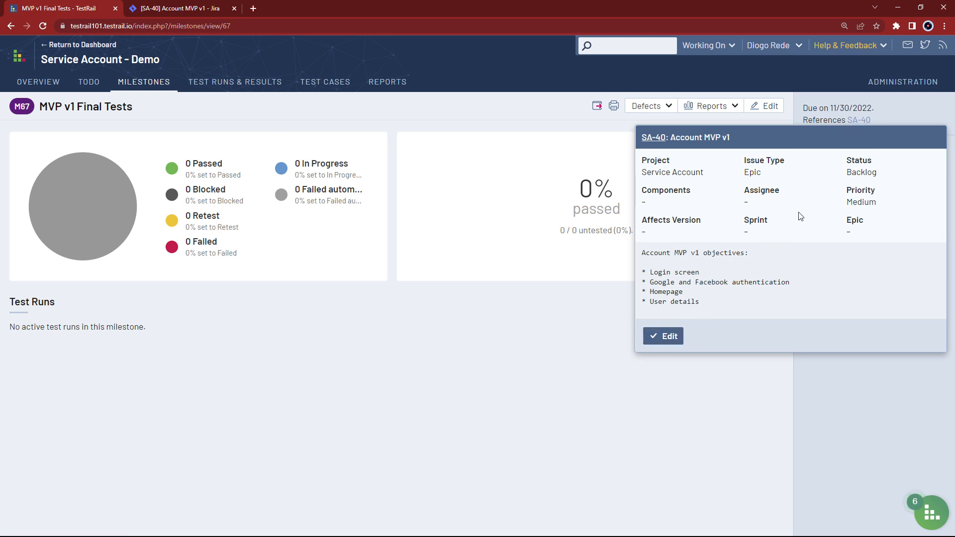
click(861, 120)
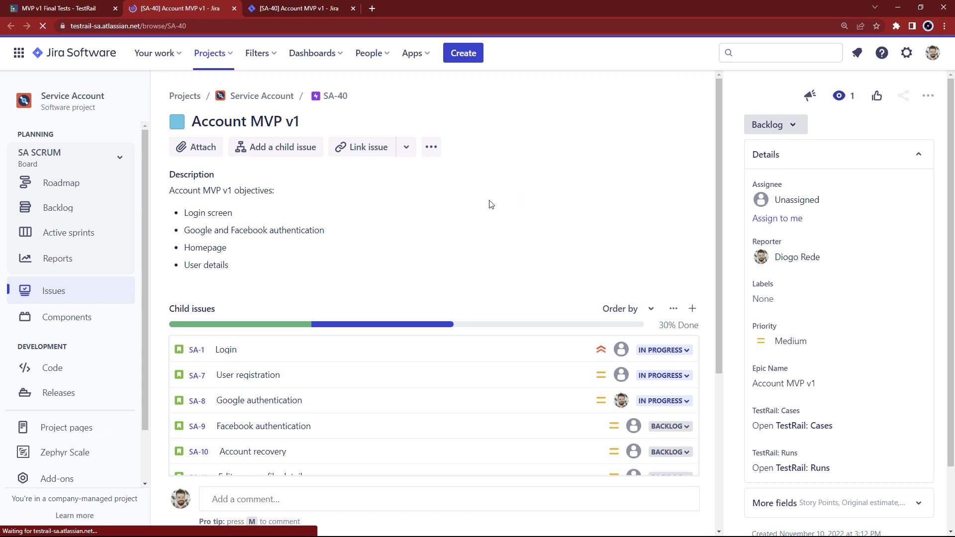
Show the TestRail results on the SA-40 epic and filter them to milestones.
scroll(447, 214, down, 3)
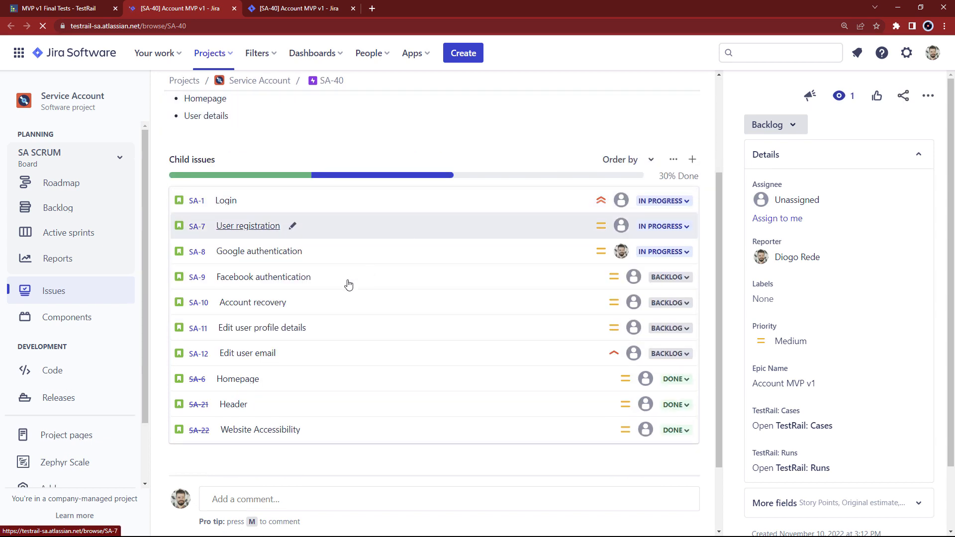
scroll(315, 297, down, 2)
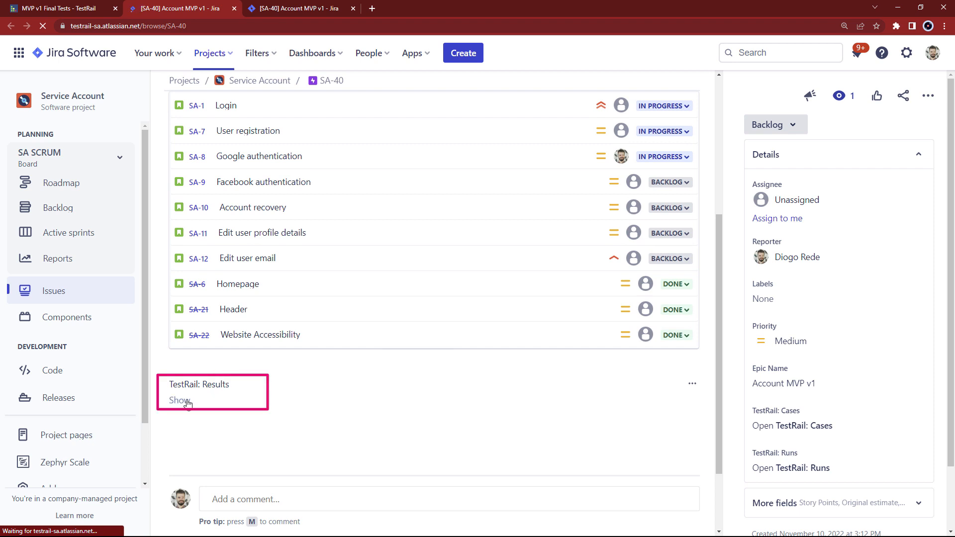
click(181, 401)
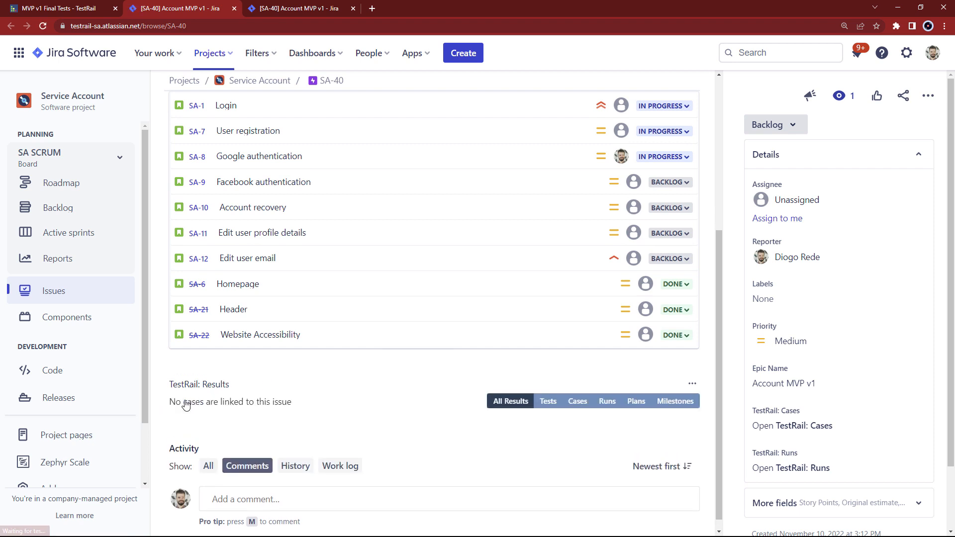
click(674, 402)
scroll(438, 359, down, 3)
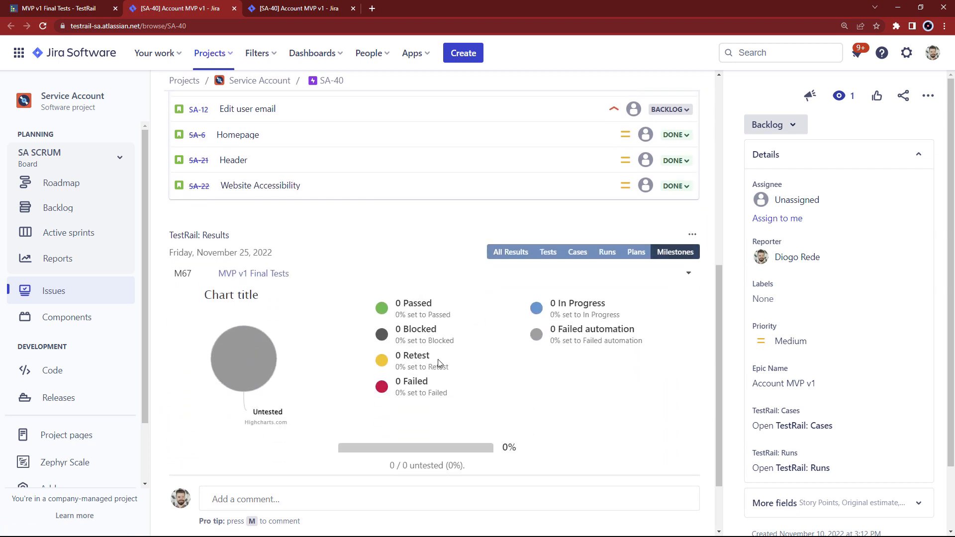
Return to TestRail through the linked MVP v1 Final Tests milestone and start a test plan named Cross-browser Test Plan.
click(252, 275)
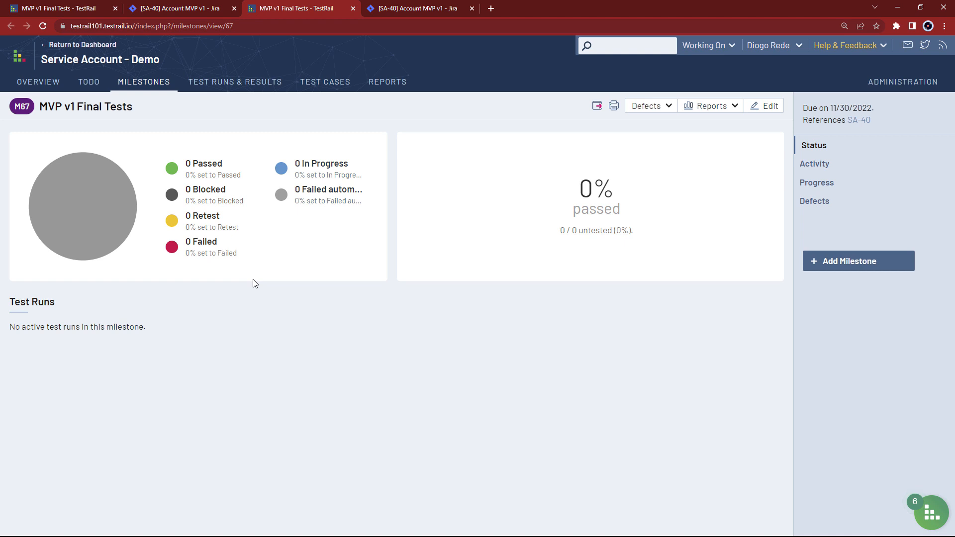
click(244, 87)
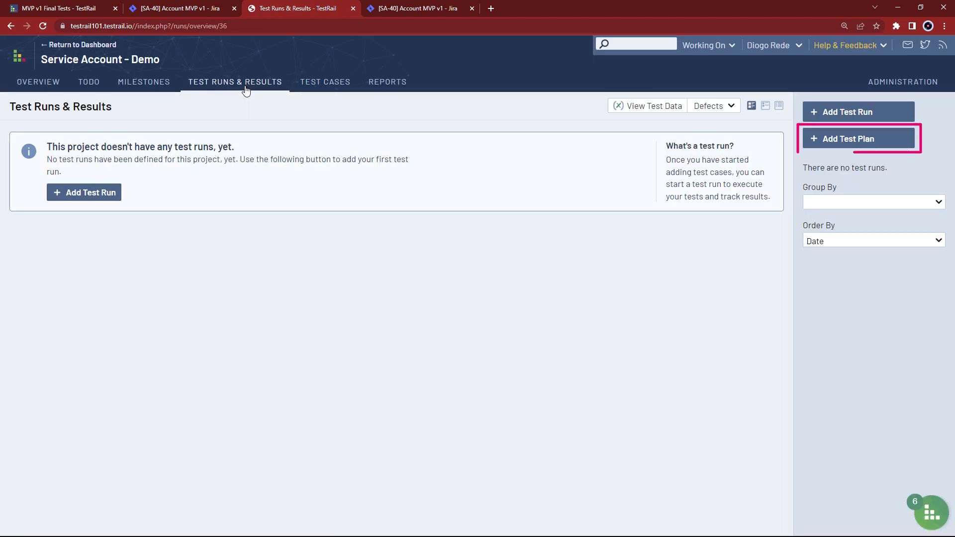
click(866, 142)
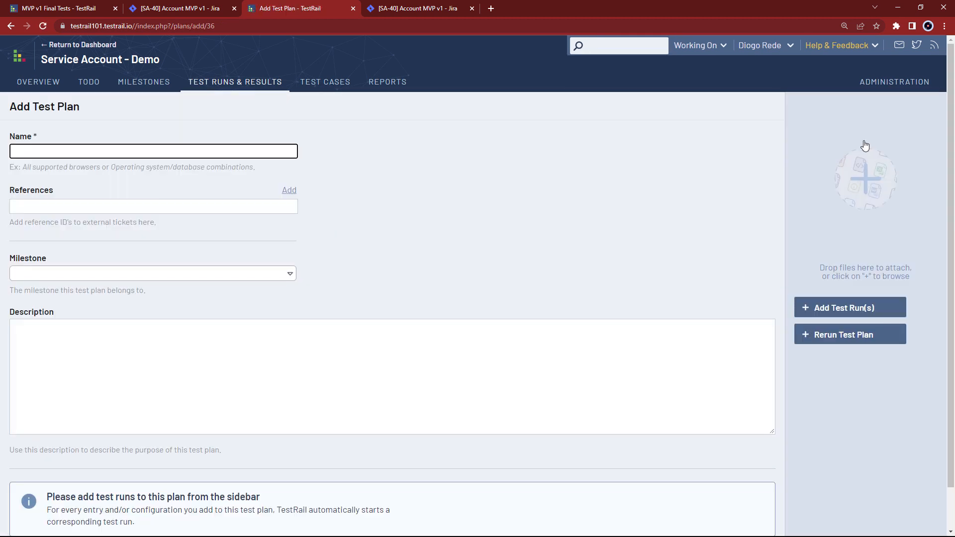
text(Cross-browser )
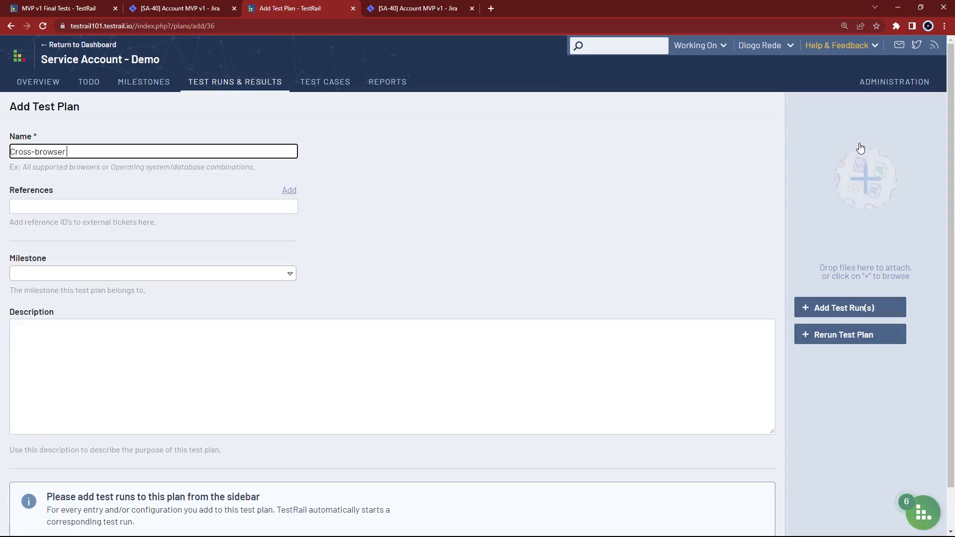
text(Test Plan)
Set the test plan's reference to SA-40 and assign it to the MVP v1 Final Tests milestone.
click(77, 206)
text(SA)
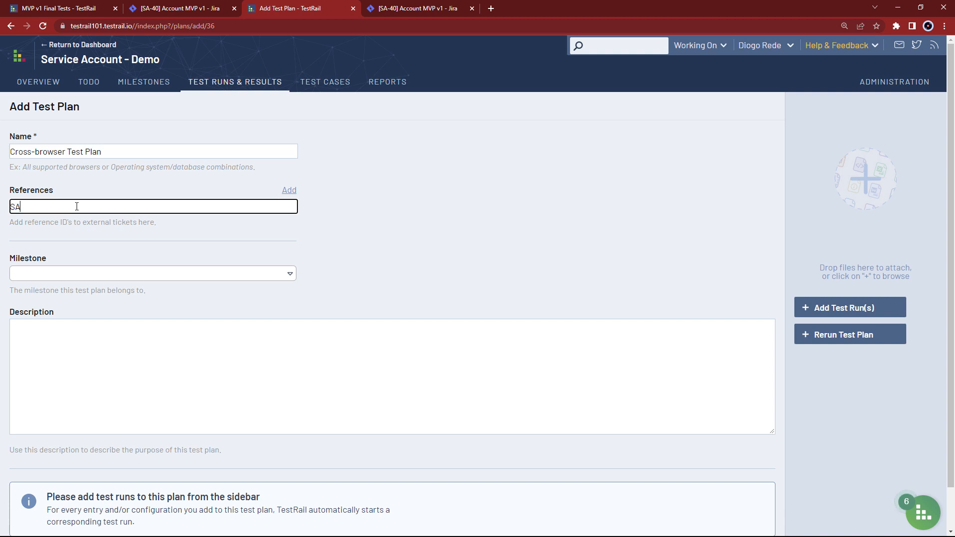
text(-40)
click(144, 274)
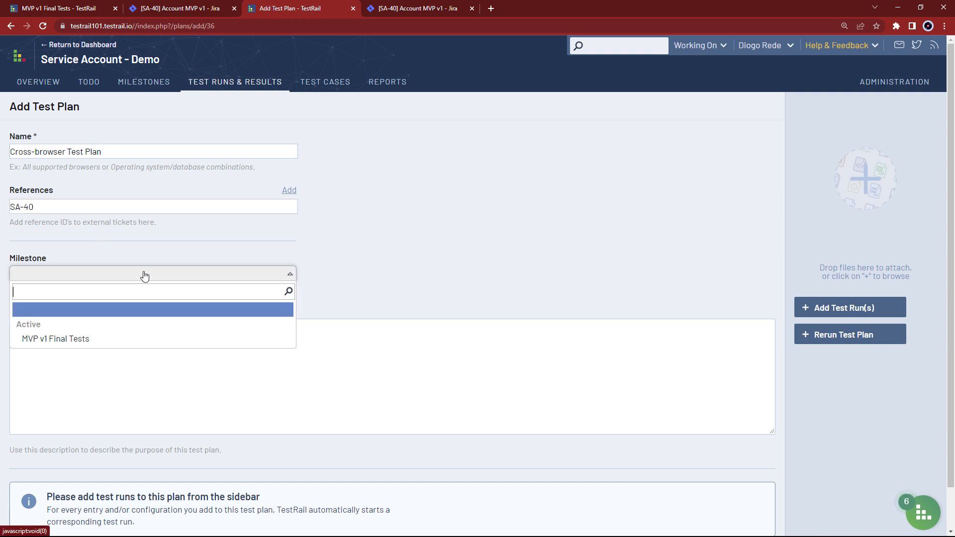
click(130, 339)
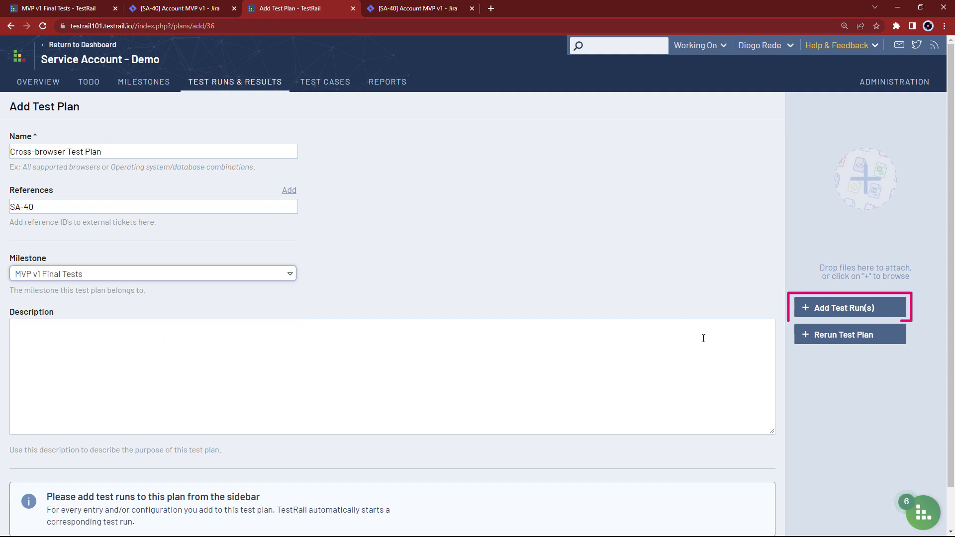
Add a test run to the plan with the Chrome and Safari web browser configurations.
click(834, 308)
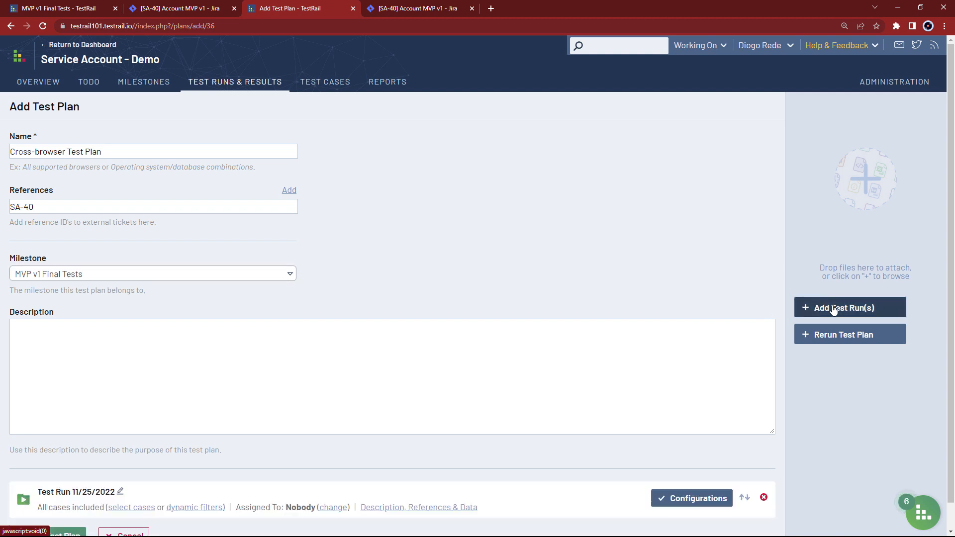
scroll(742, 297, down, 1)
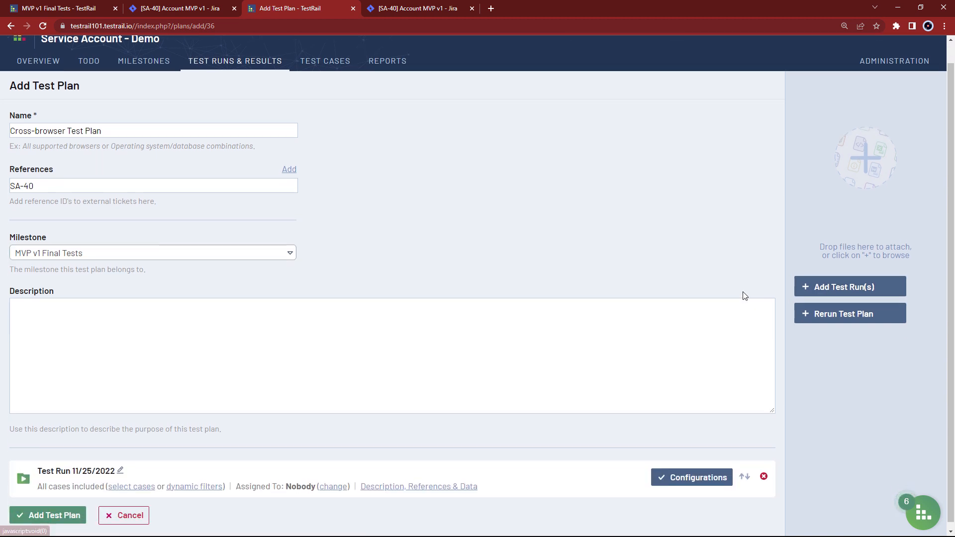
click(685, 472)
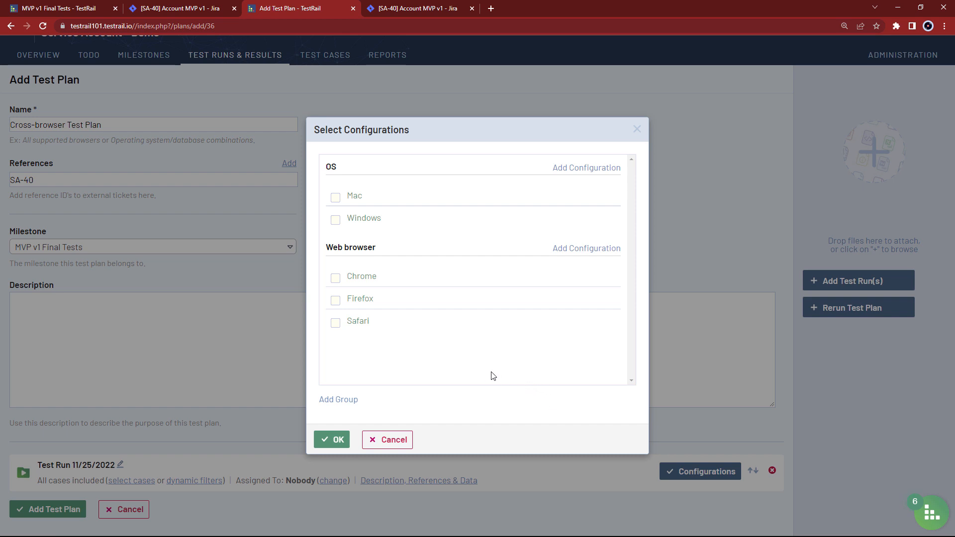
click(335, 280)
click(334, 442)
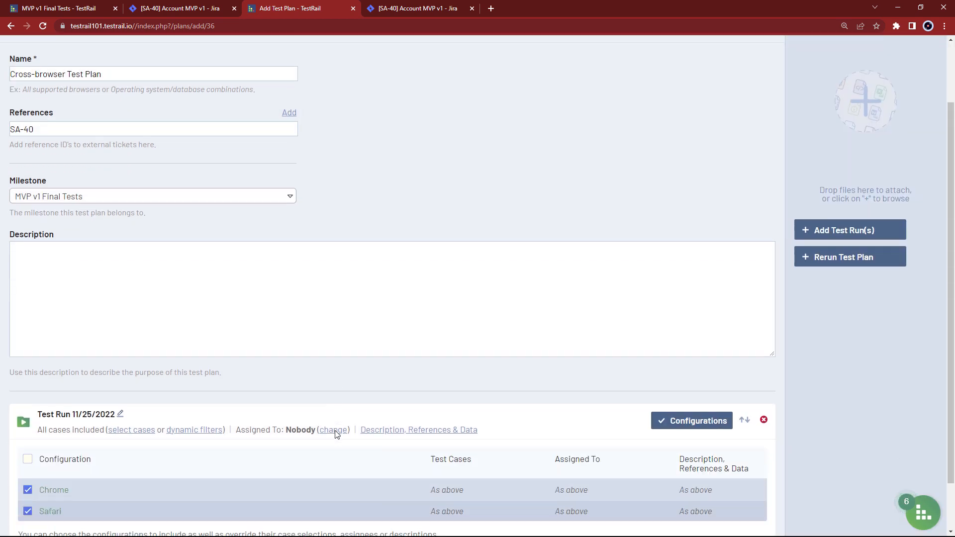
Enter SA-40 as the test run's reference and save the new test plan.
scroll(334, 431, down, 2)
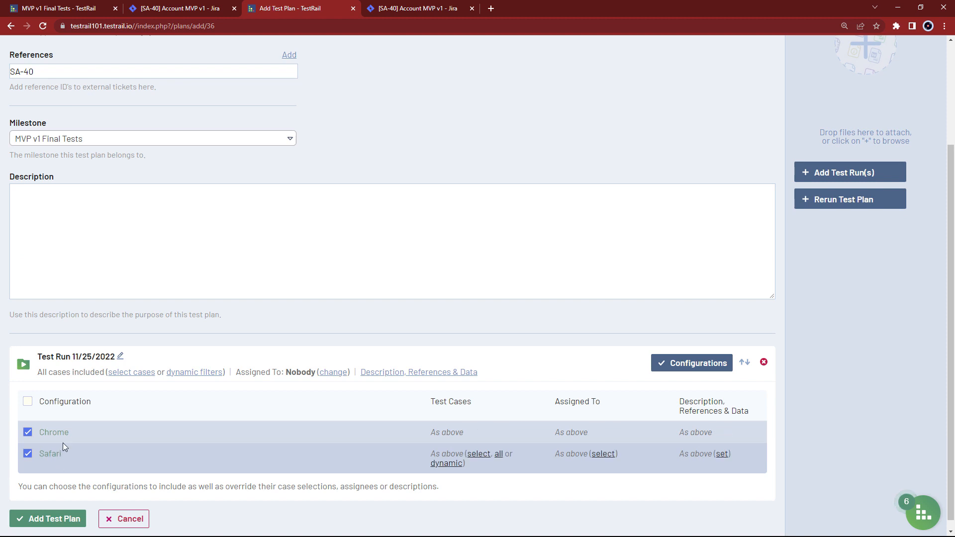
click(423, 377)
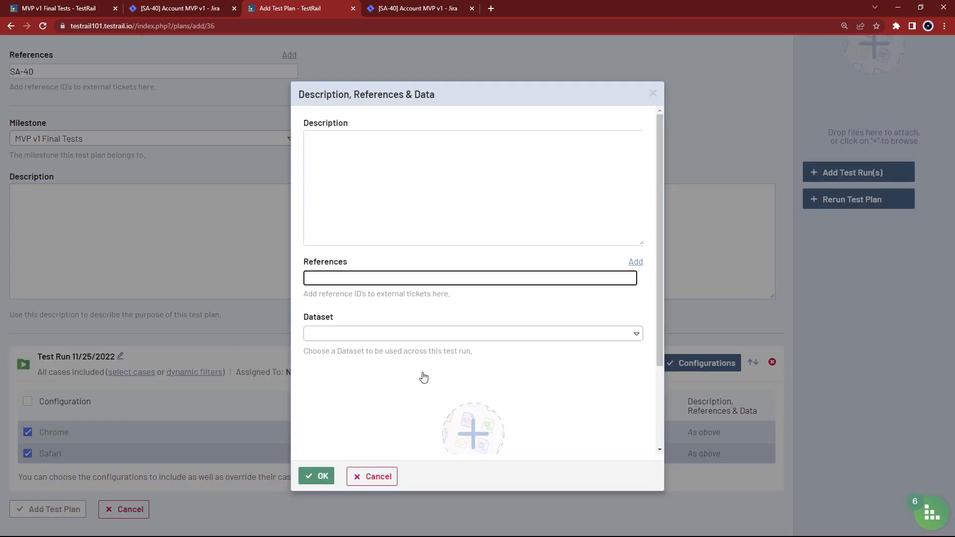
click(389, 275)
text(SA-40)
click(306, 474)
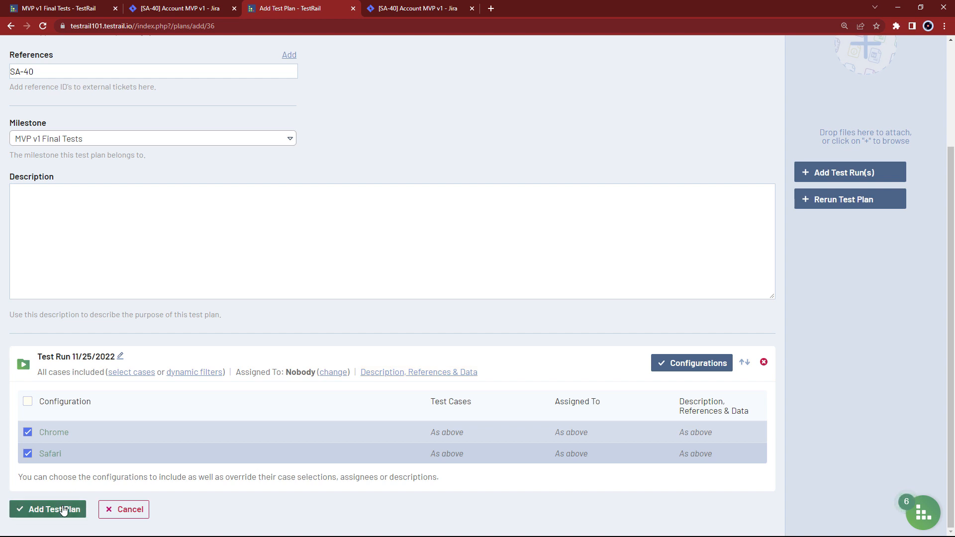
click(63, 510)
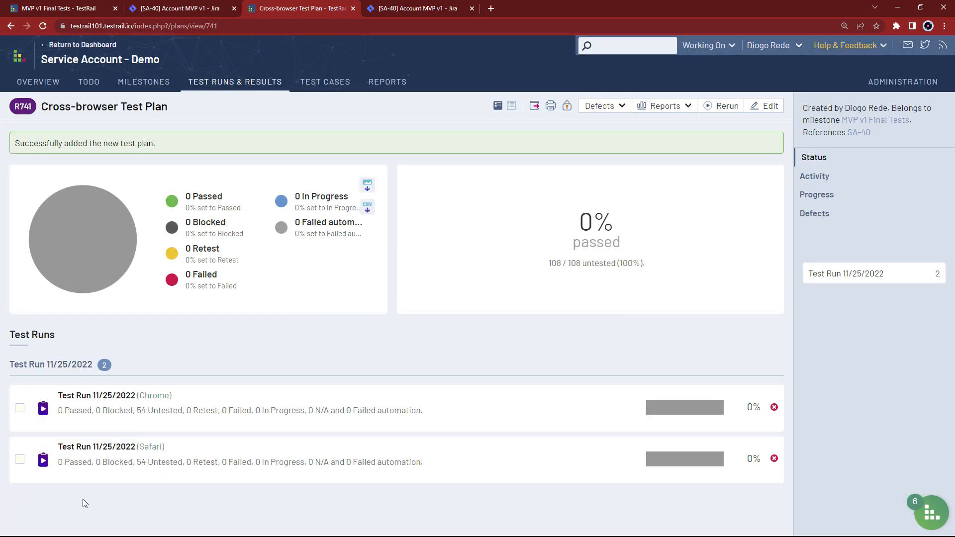
Open Jira issue SA-40 from the test plan's reference and view its TestRail results for milestones and plans.
mouse_move(860, 135)
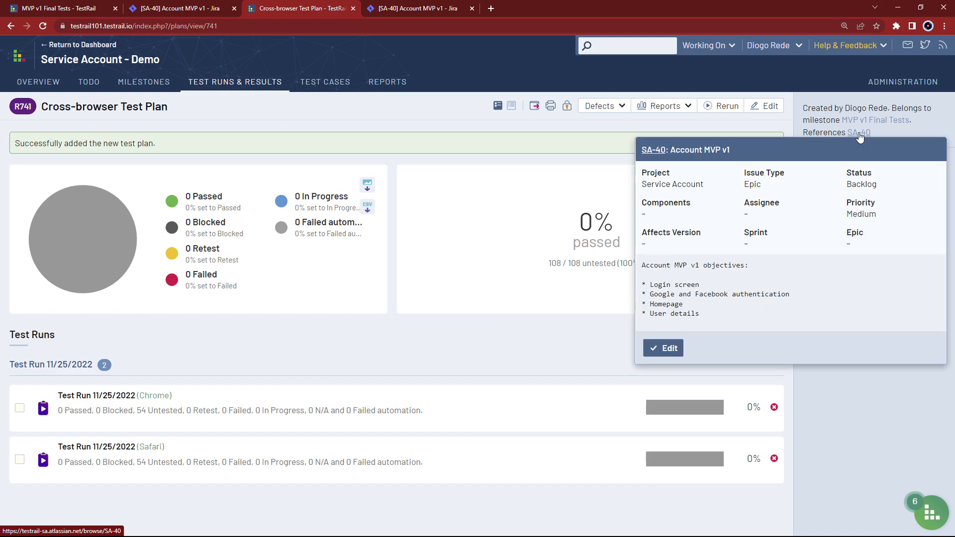
click(859, 132)
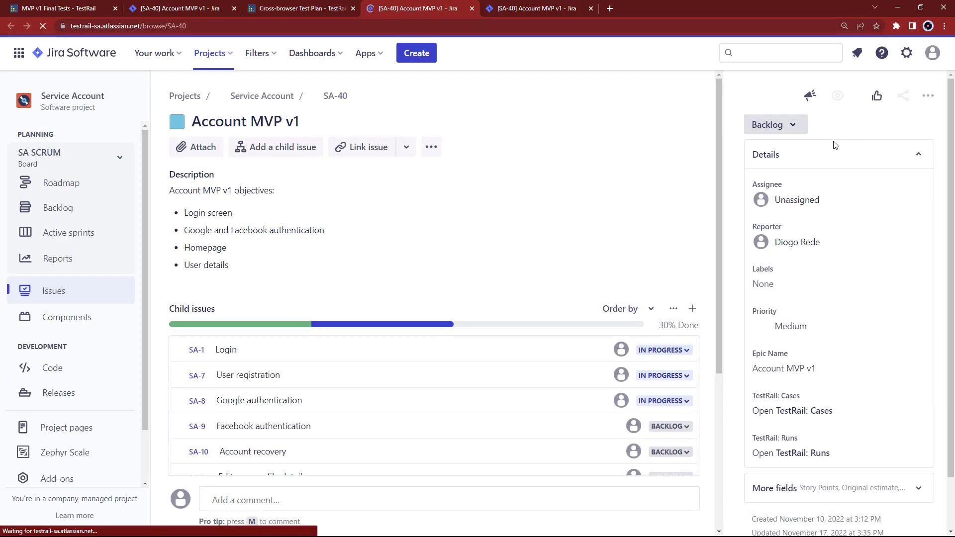
scroll(416, 252, down, 5)
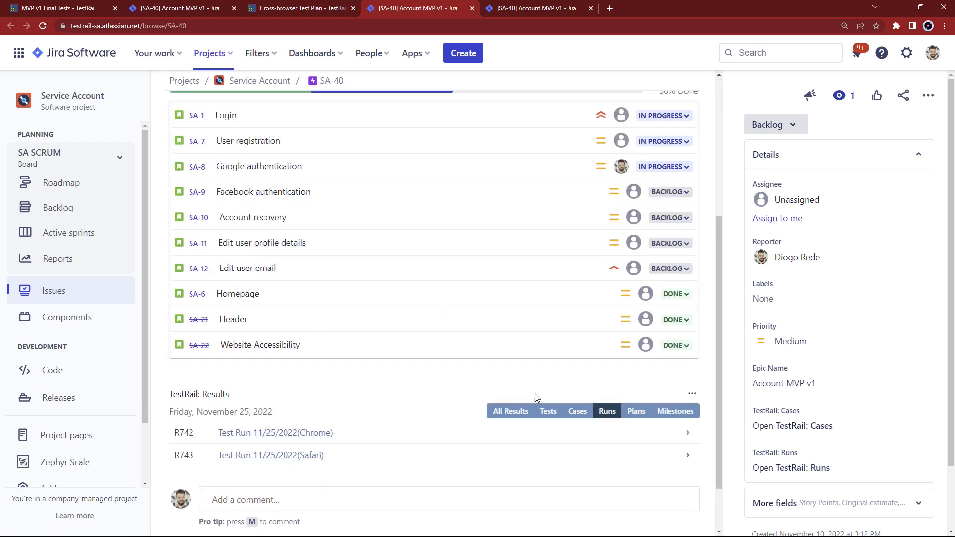
click(675, 411)
scroll(679, 395, down, 2)
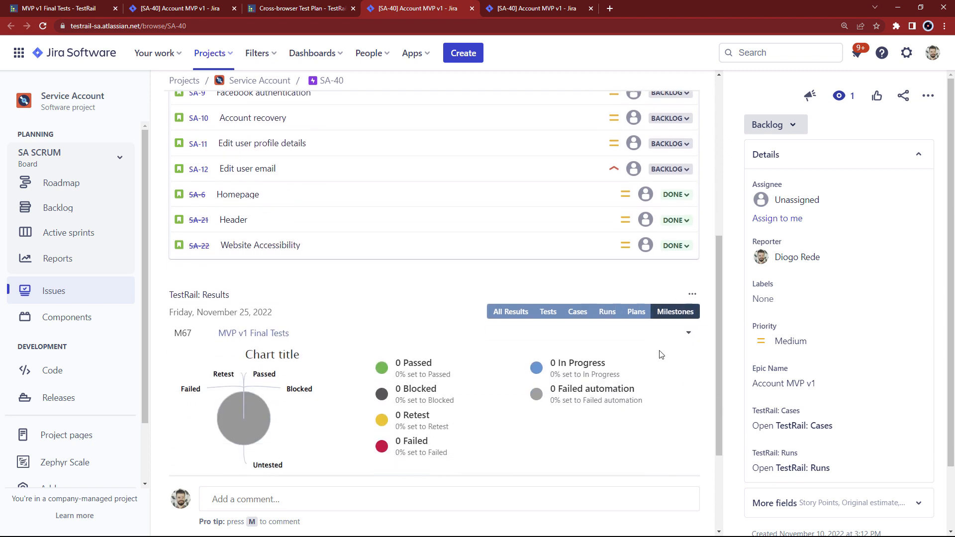
click(637, 312)
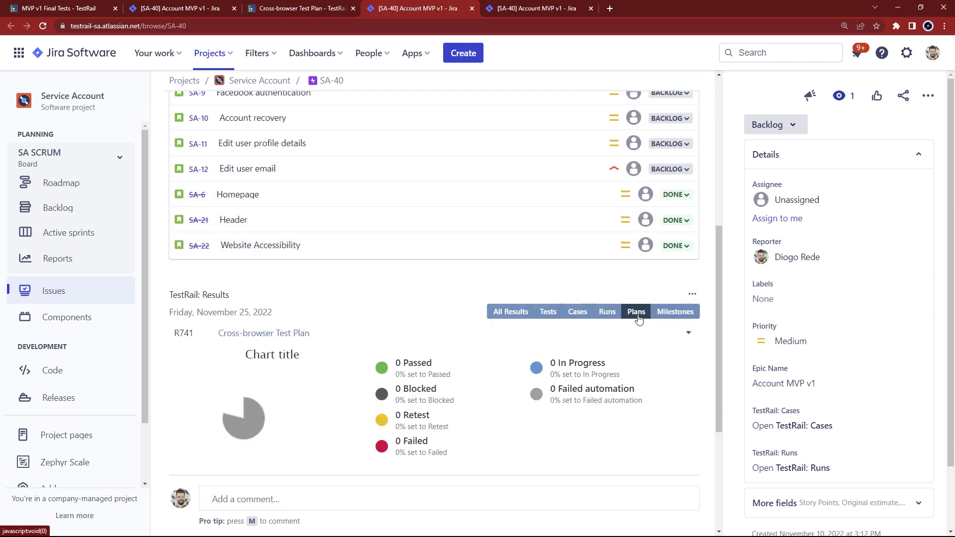
scroll(639, 320, down, 3)
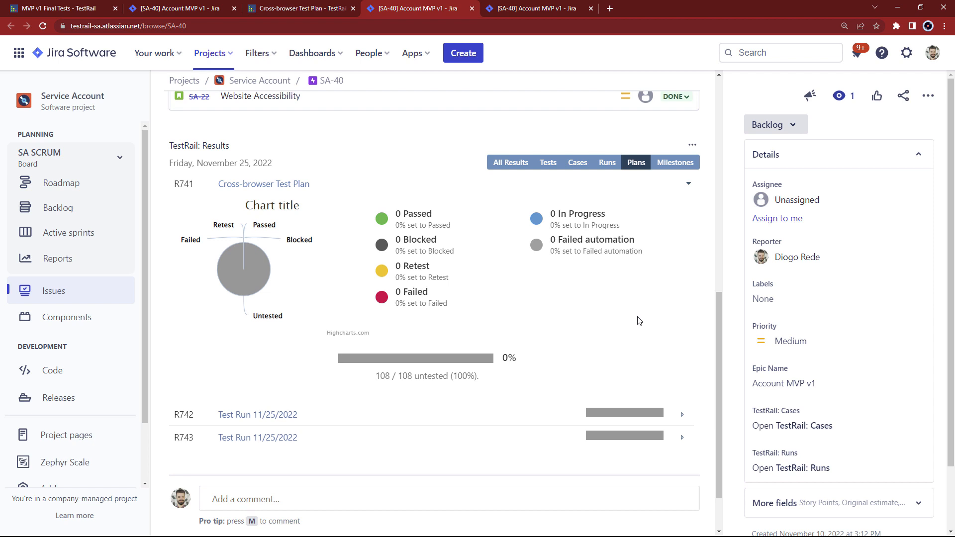
Show the TestRail run results on SA-40 and expand the Chrome test run to inspect its tests.
click(611, 166)
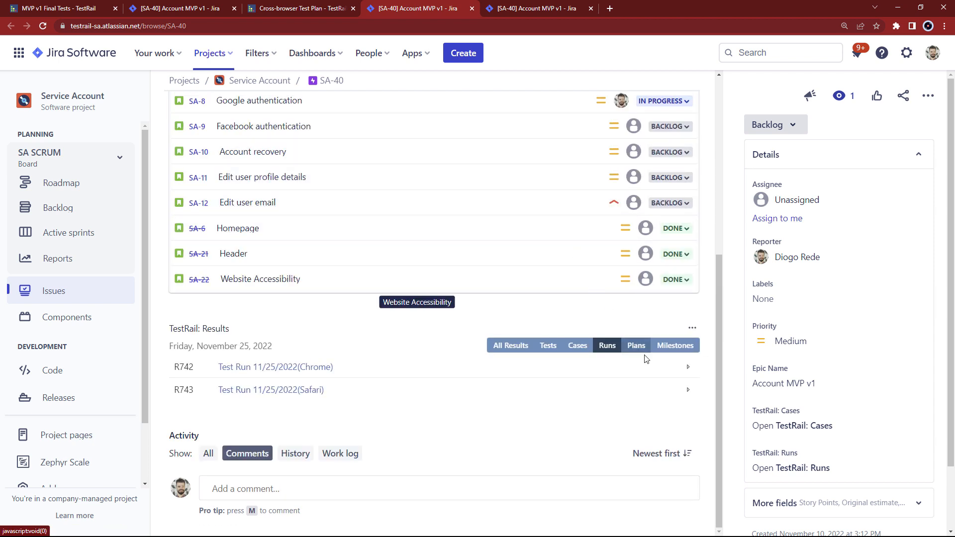
click(688, 367)
scroll(685, 367, down, 3)
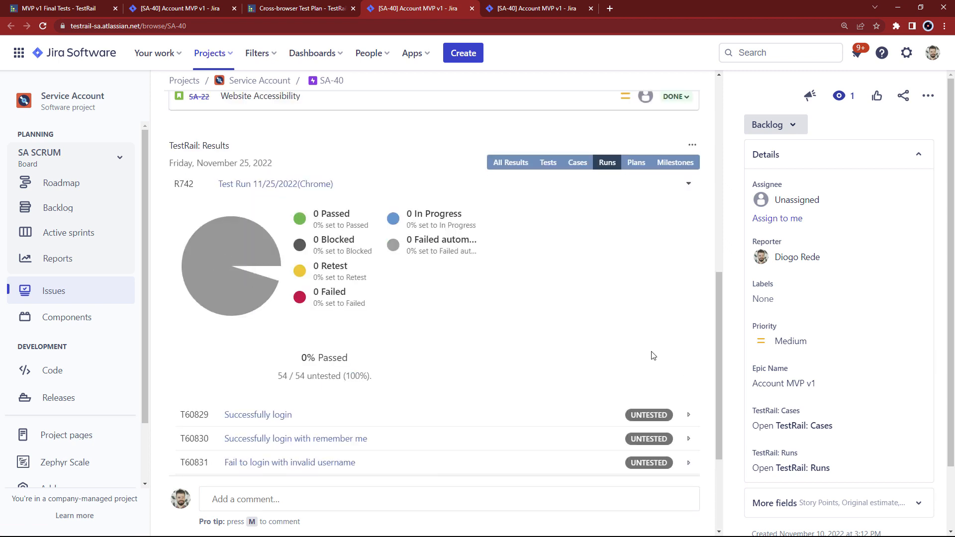
scroll(612, 318, down, 1)
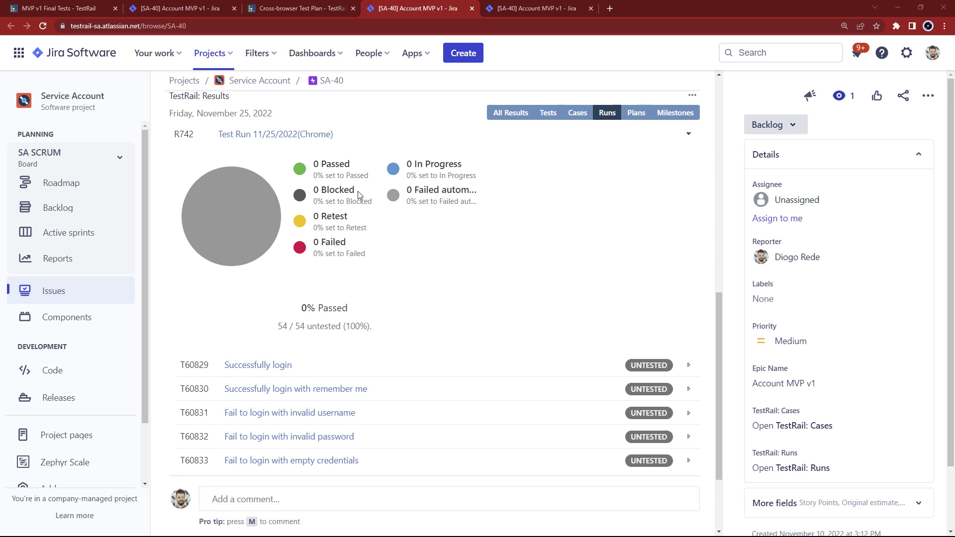
Return to TestRail and, in the plan's Chrome run, start a Failed result for the Successfully login test with the comment "Unable to login".
click(306, 12)
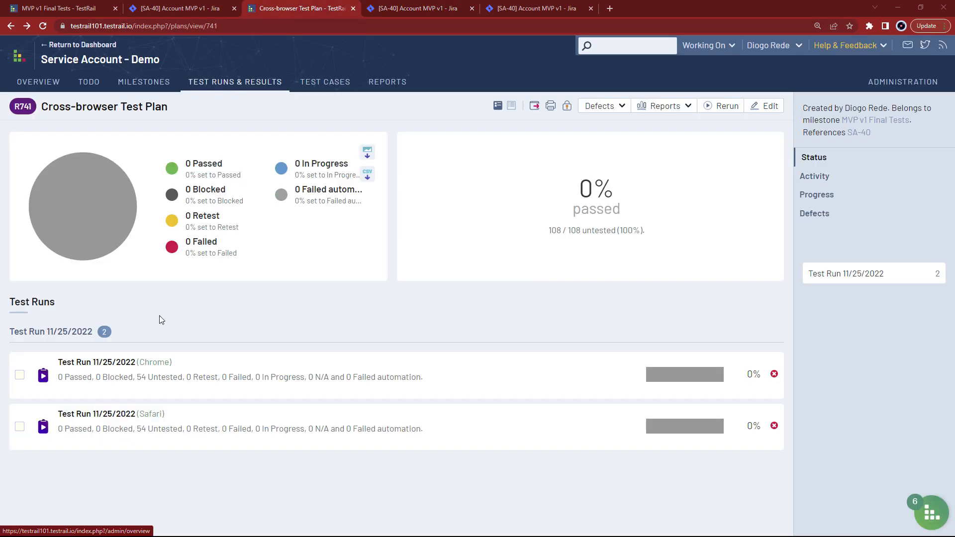
click(100, 369)
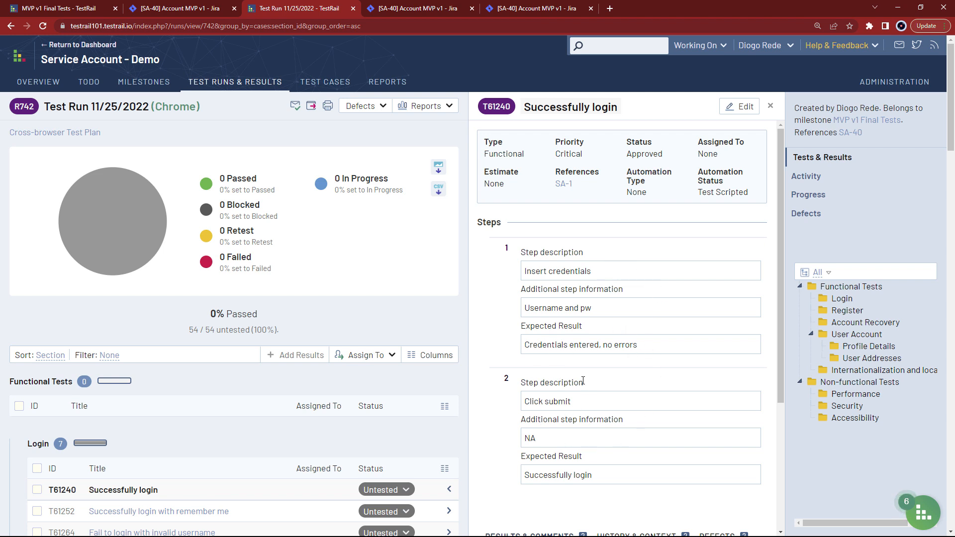
scroll(464, 381, down, 3)
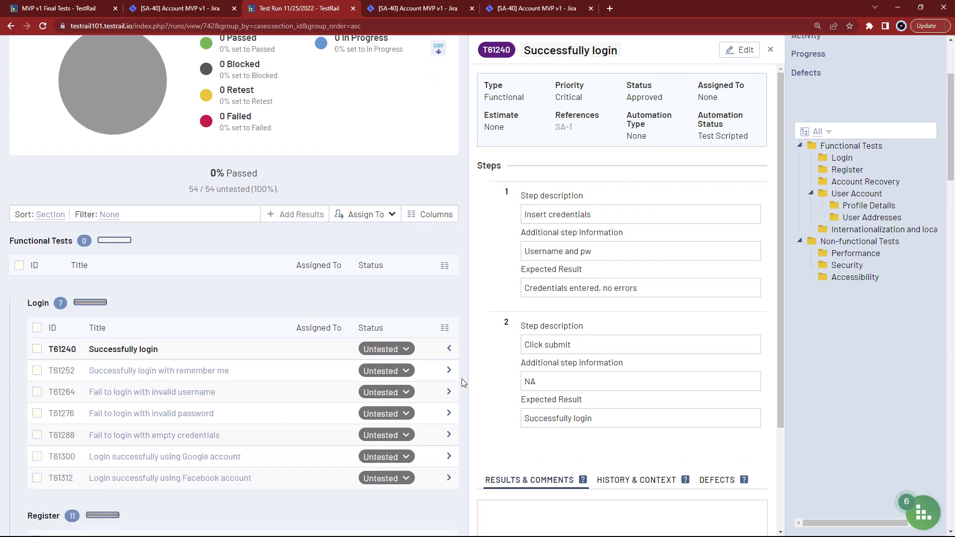
click(403, 343)
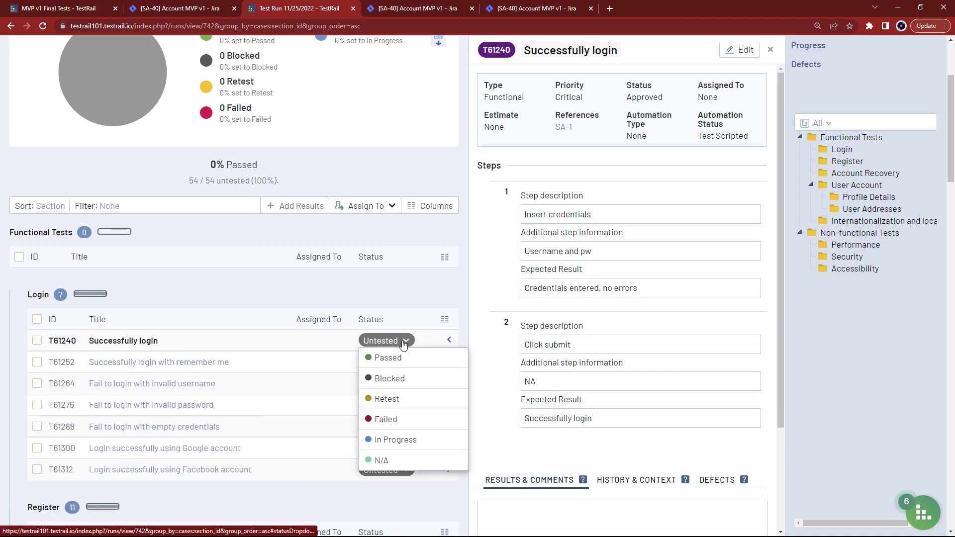
click(396, 420)
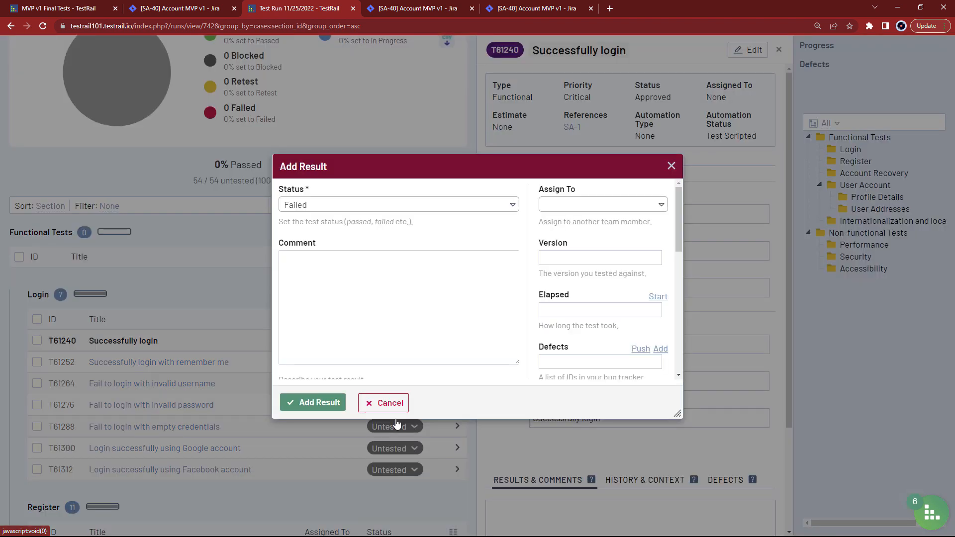
click(419, 323)
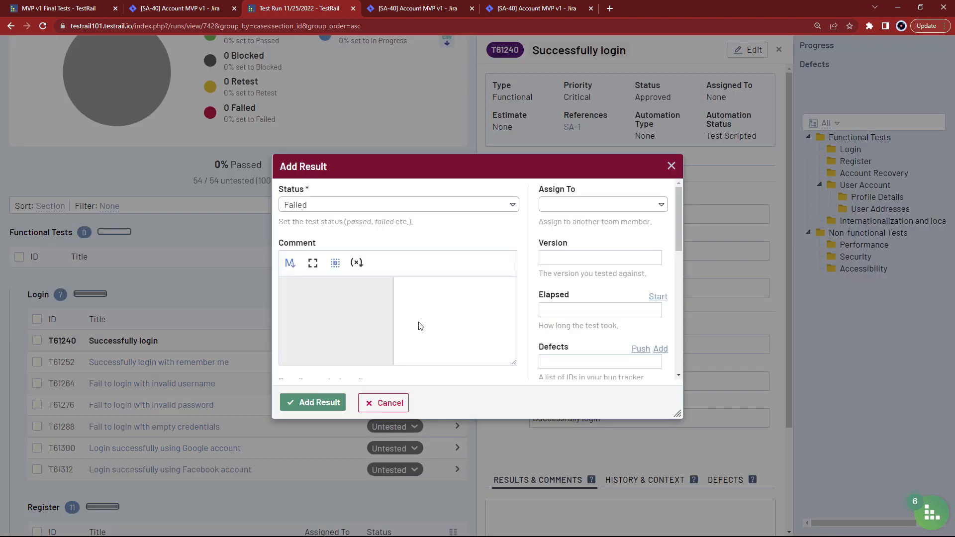
text(Unable to login)
Set the Insert credentials step to Passed and the Click submit step to Failed, with actual result "Backend error page displayed".
scroll(520, 304, down, 3)
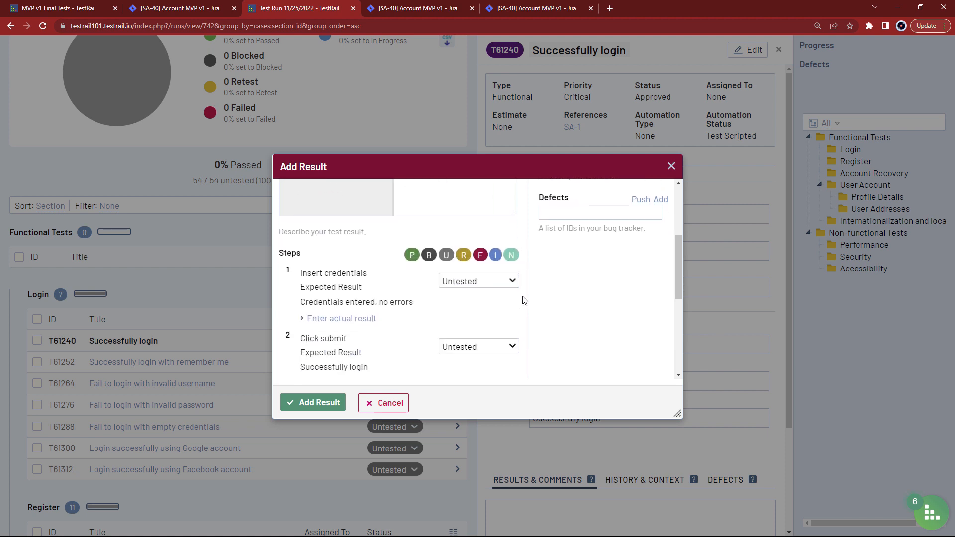
click(512, 281)
click(490, 299)
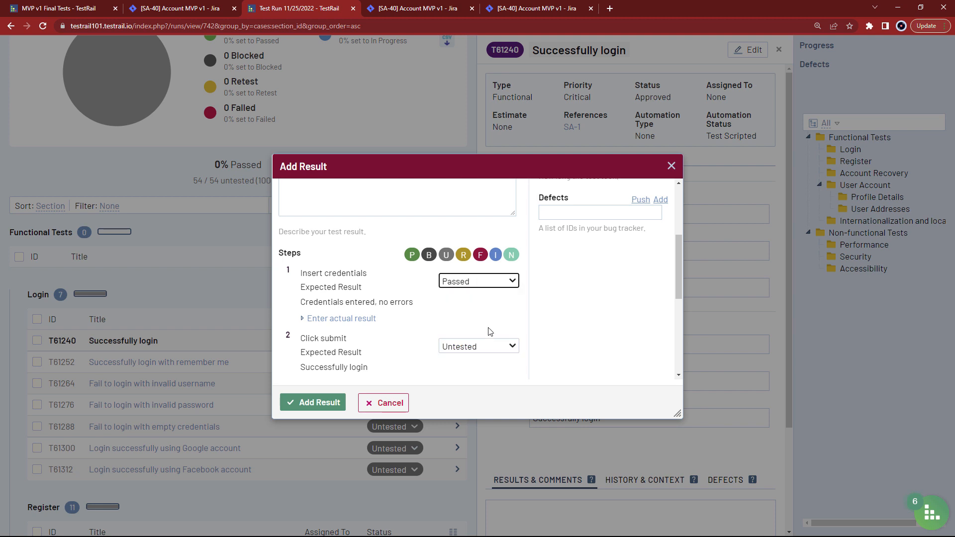
click(489, 346)
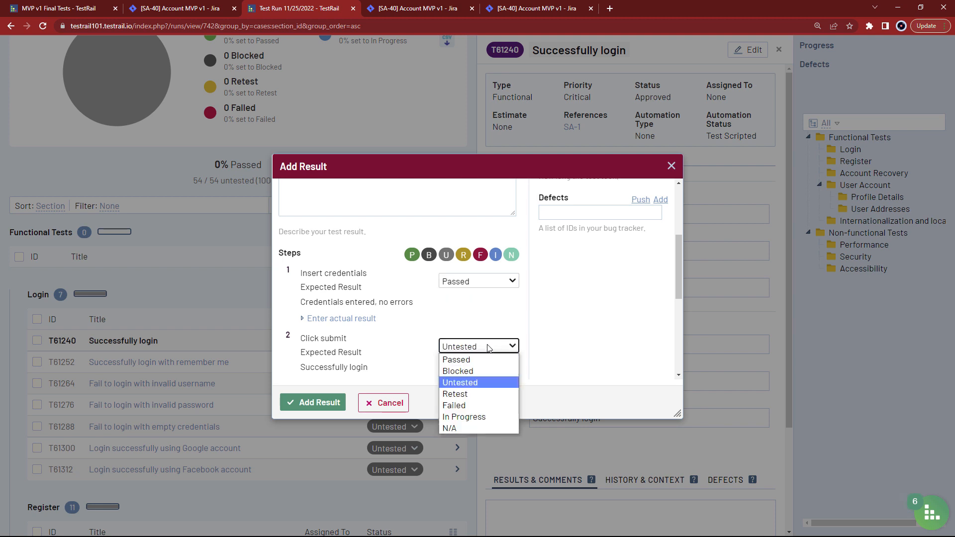
click(475, 405)
scroll(511, 347, down, 2)
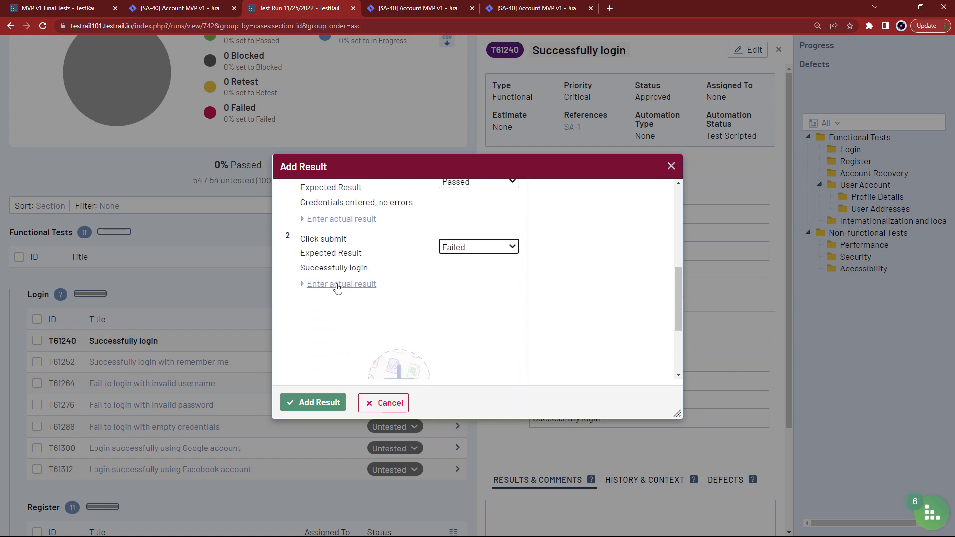
click(338, 287)
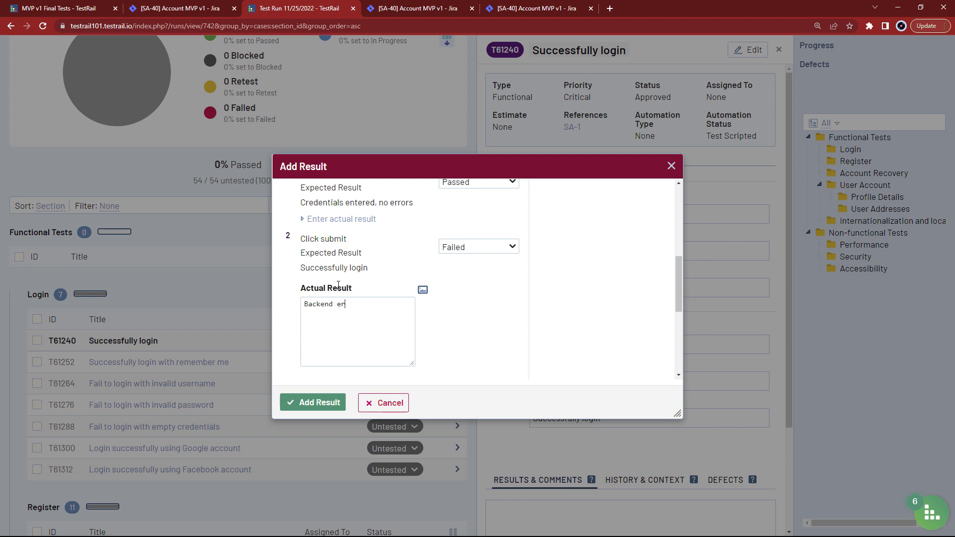
text(Backend error page displayed)
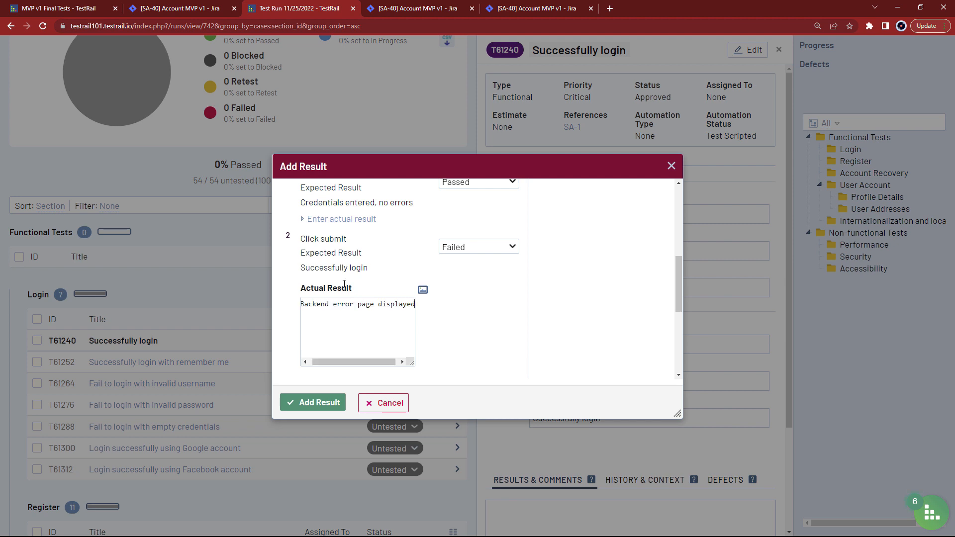
Start pushing a new defect from the failed result and set its summary to "Backend error on login".
scroll(540, 258, up, 5)
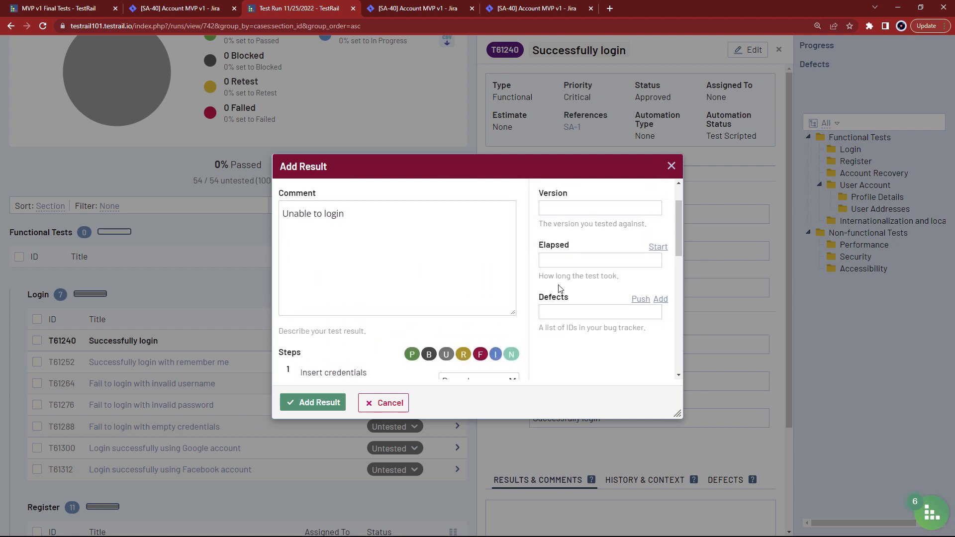
click(644, 301)
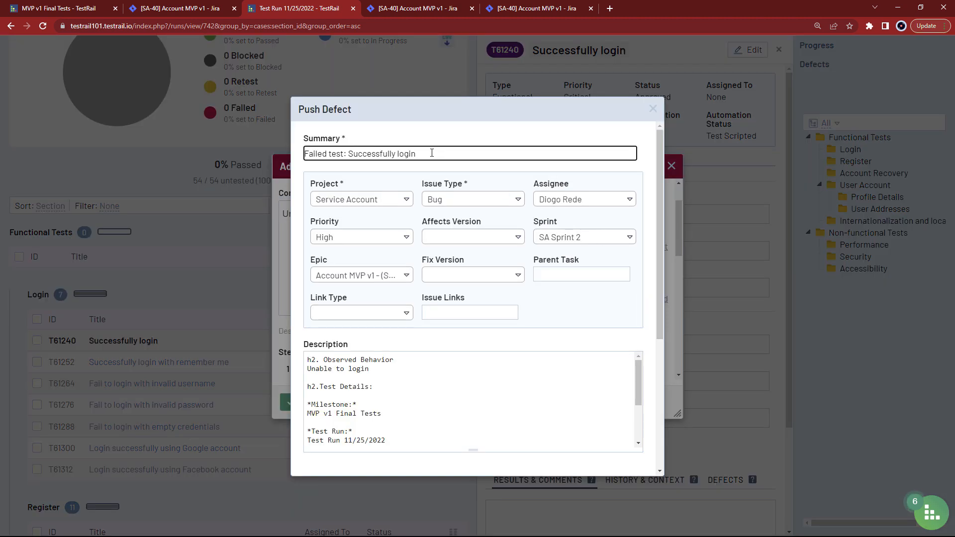
drag(433, 154, 244, 142)
text(Backend error on login)
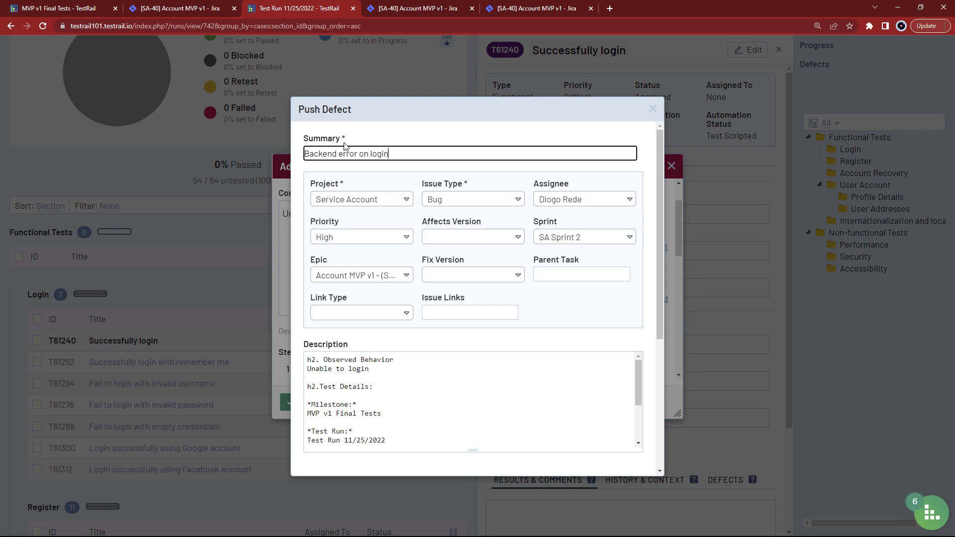
Check the available issue type and epic options for the defect, keeping Bug and Account MVP v1.
click(505, 205)
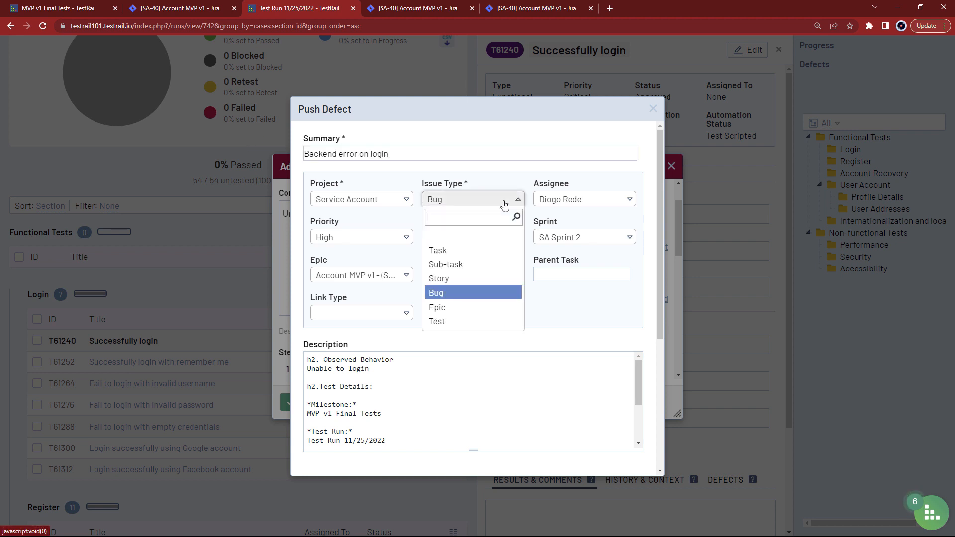
click(505, 205)
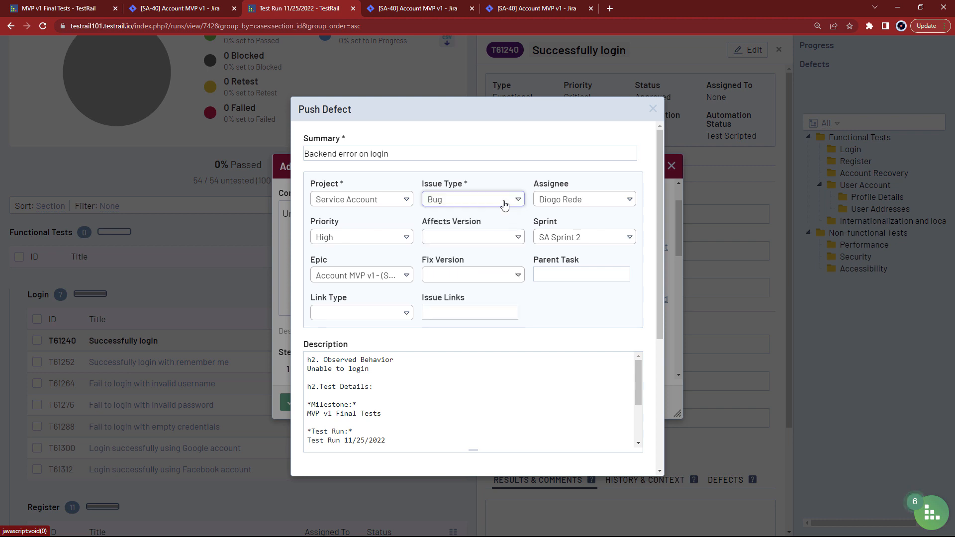
click(402, 276)
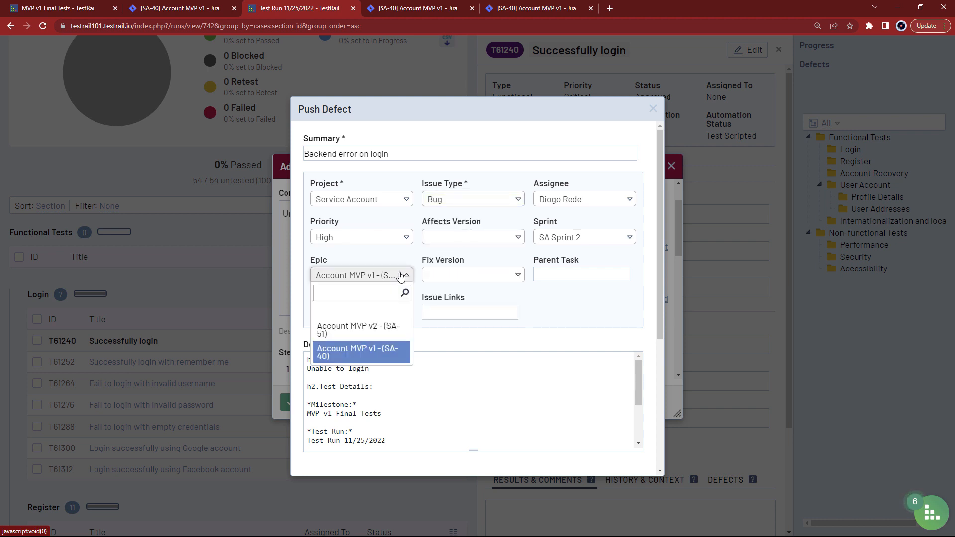
click(402, 277)
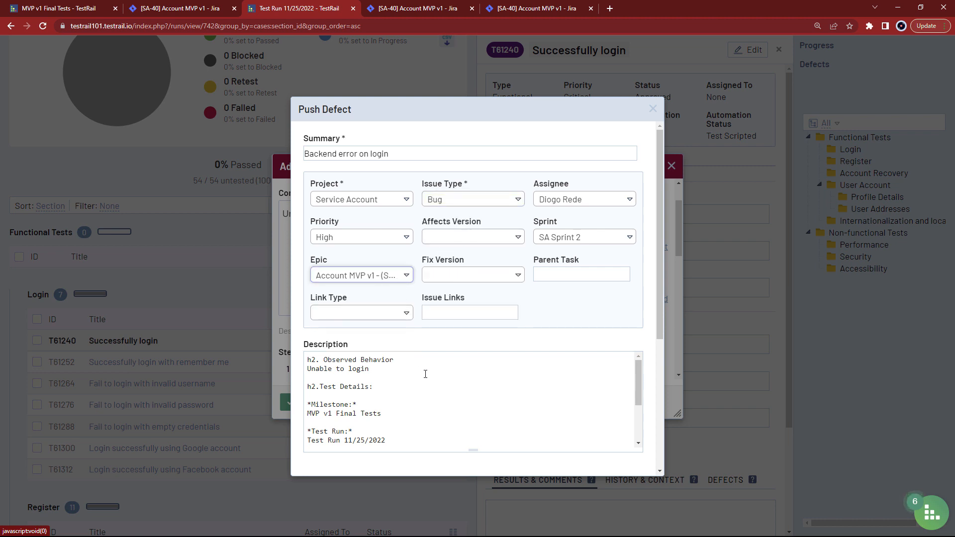
Review the defect's prefilled description, including its milestone, test run, test info and references, and the file attachment area.
scroll(452, 385, down, 1)
scroll(435, 381, down, 1)
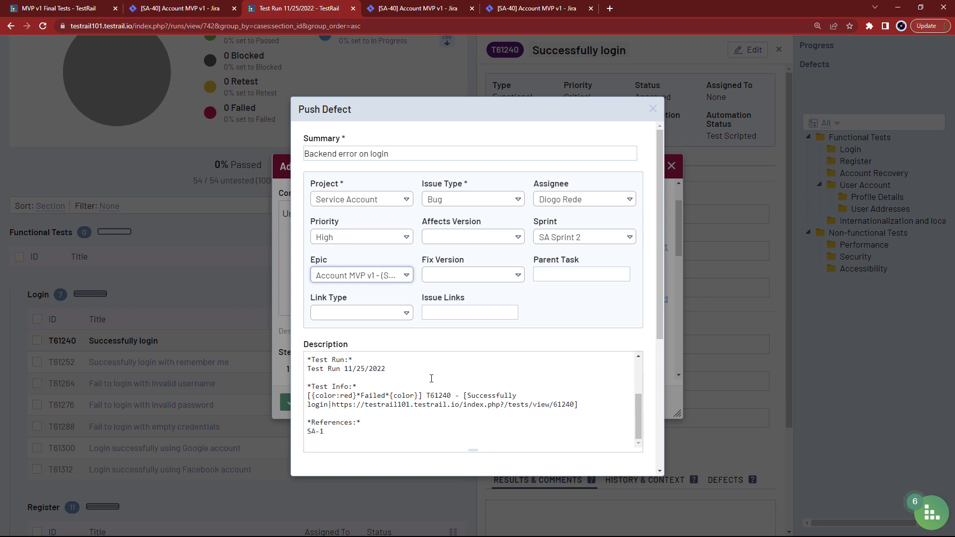
scroll(431, 379, down, 1)
drag(361, 393, 306, 305)
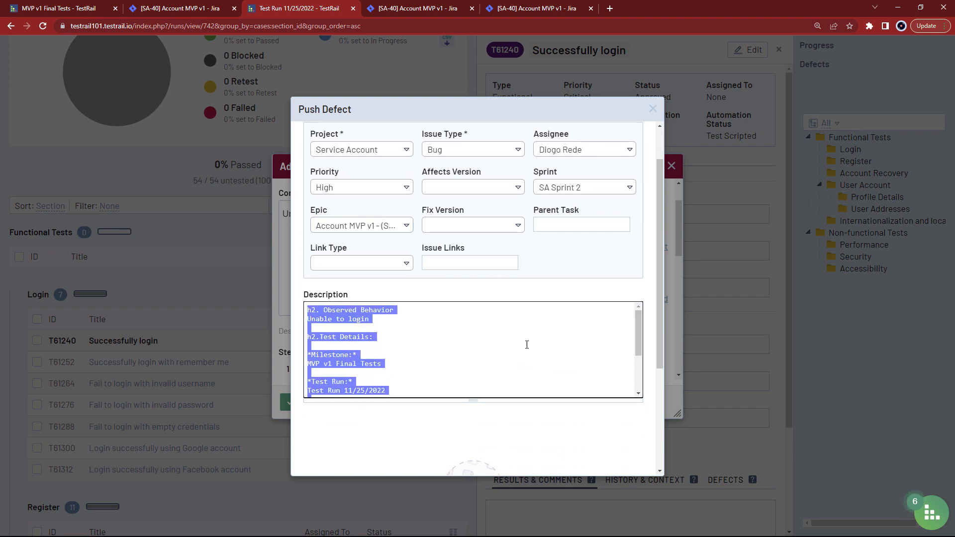
scroll(650, 357, down, 1)
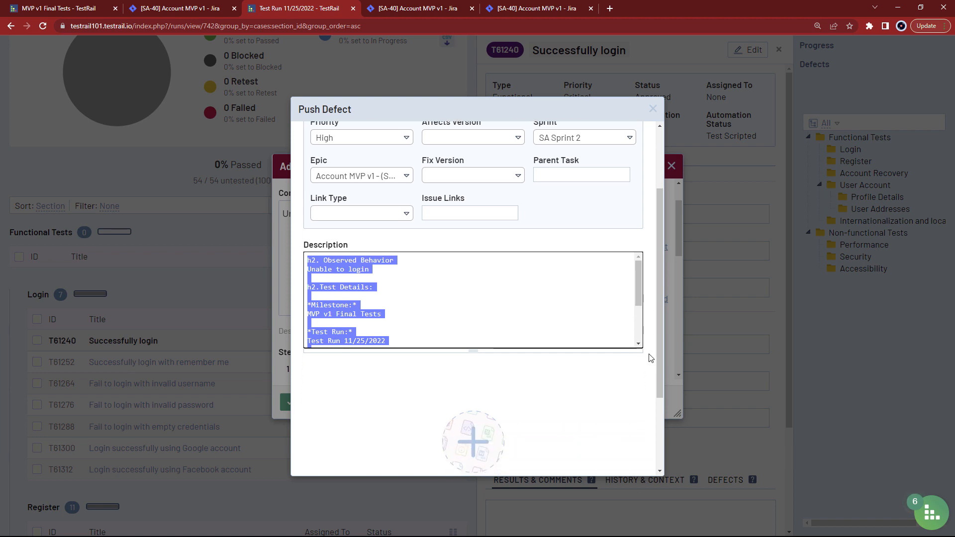
click(392, 315)
scroll(392, 314, down, 3)
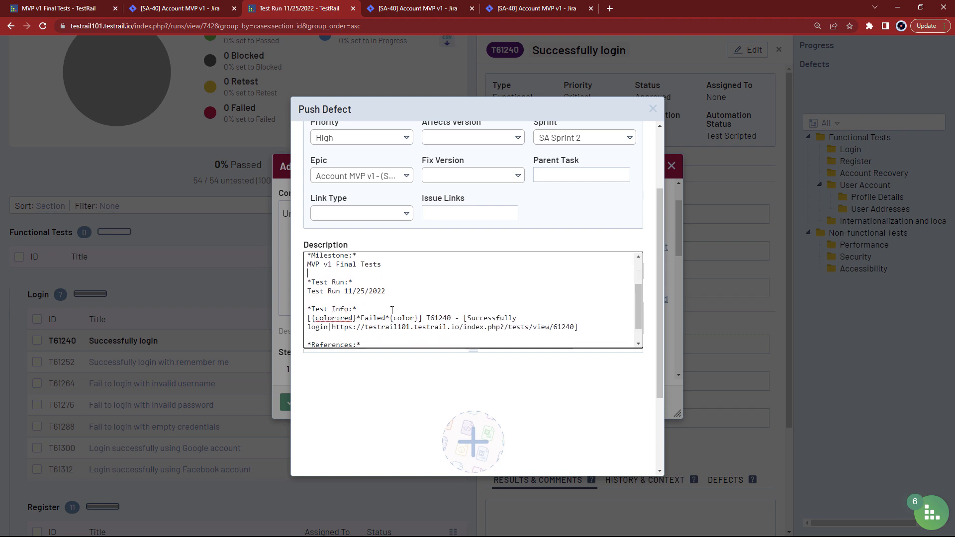
scroll(464, 324, down, 1)
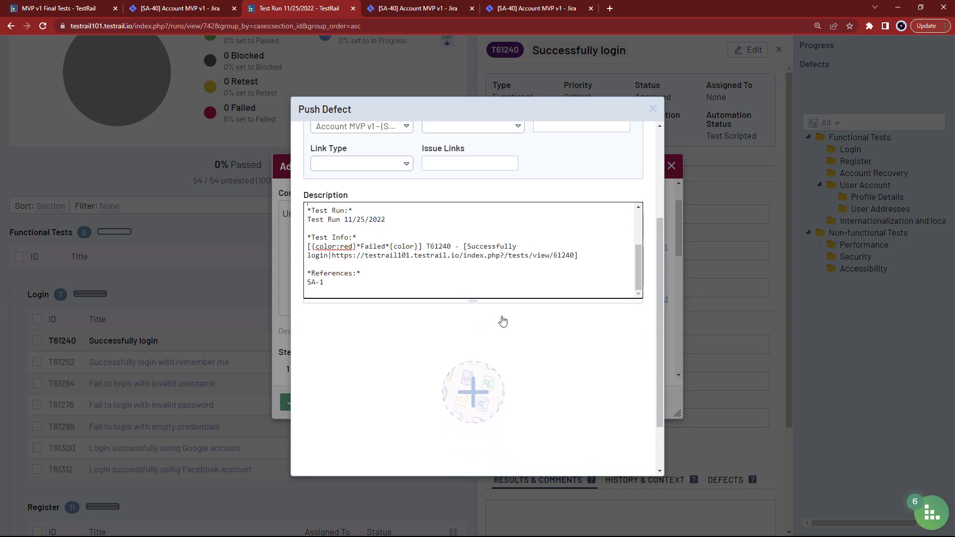
scroll(501, 324, down, 1)
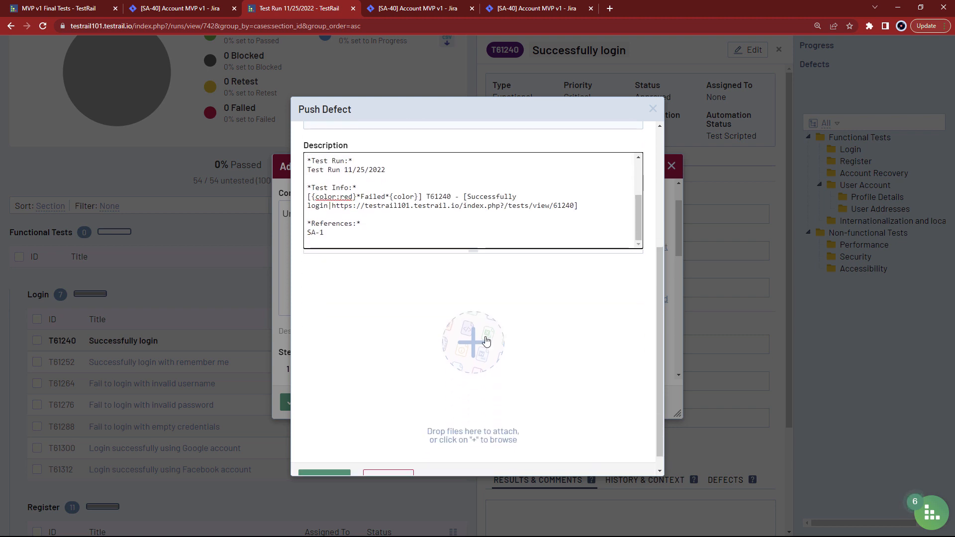
scroll(486, 342, down, 1)
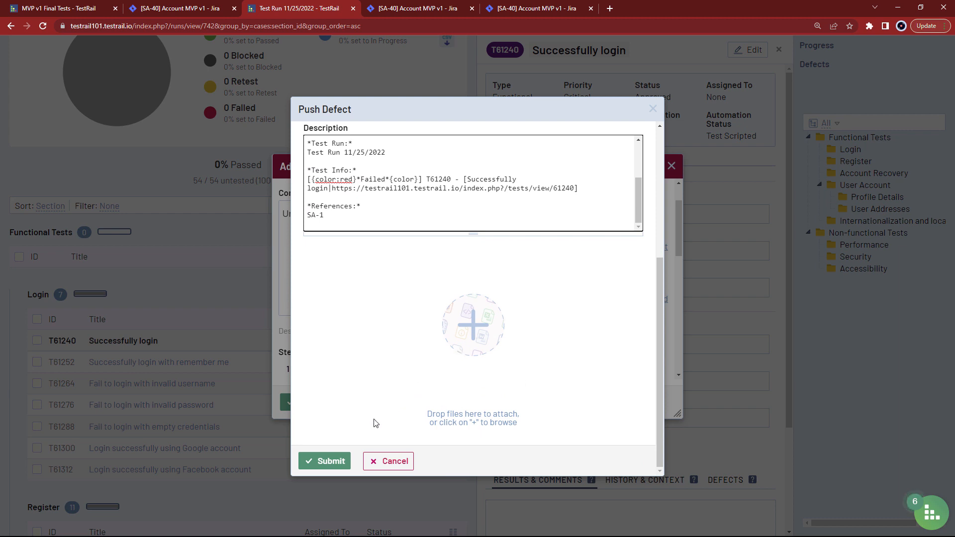
Submit the defect to Jira and check the issue ID entered in the result's Defects field.
click(331, 462)
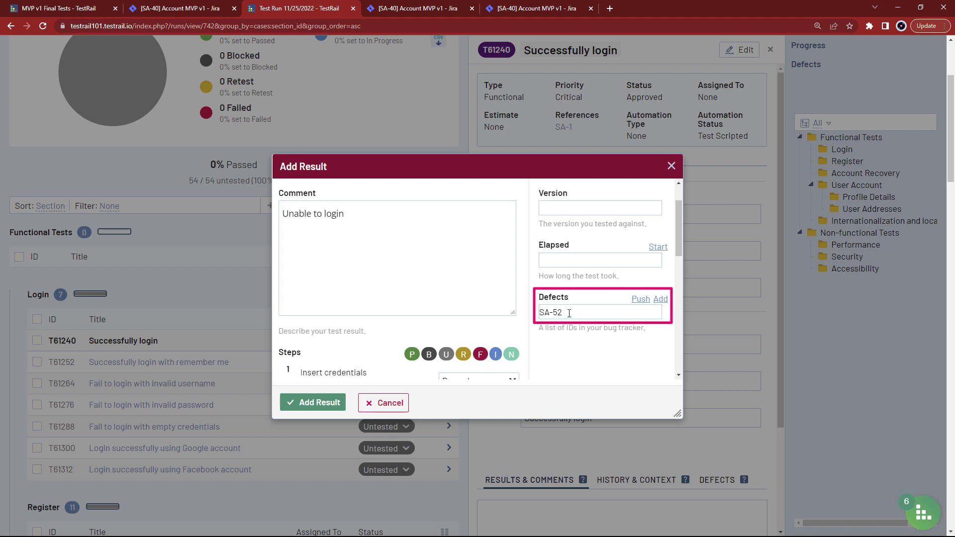
drag(569, 313, 536, 315)
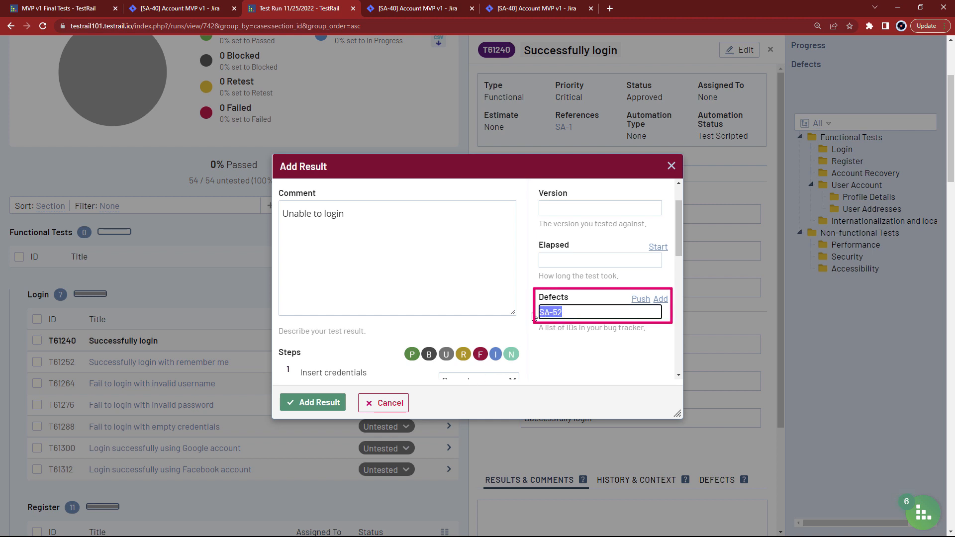
click(533, 316)
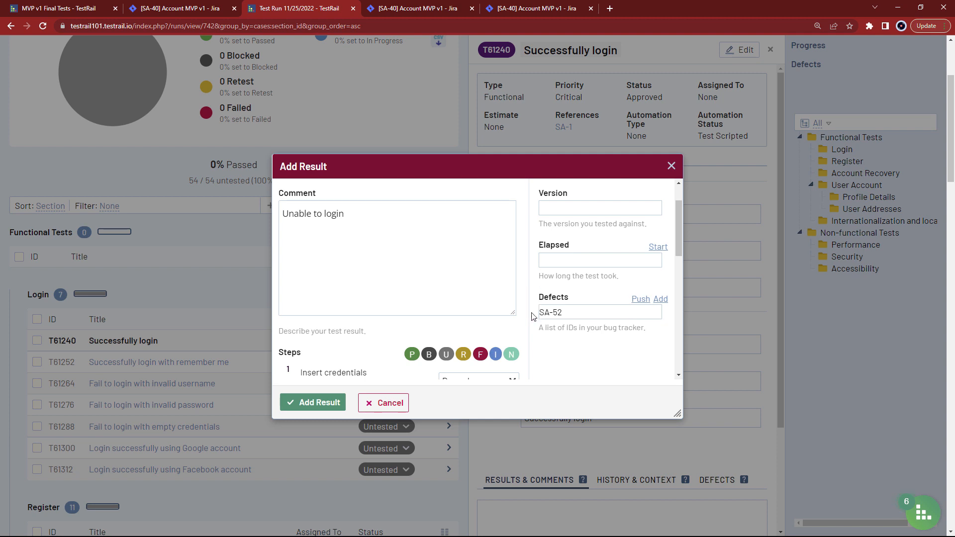
Start adding a defect directly in Jira for the Service Account project, with issue type Bug.
click(662, 301)
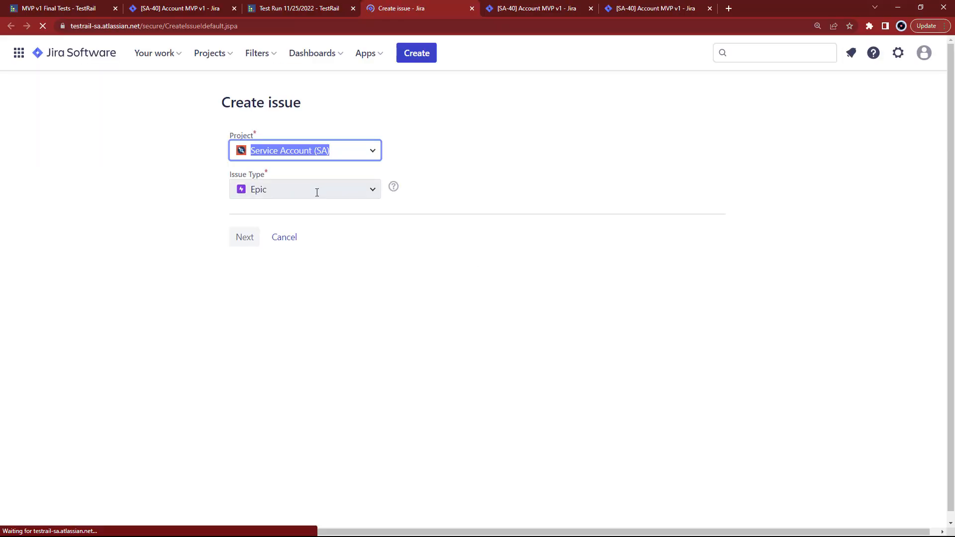
click(317, 192)
click(258, 260)
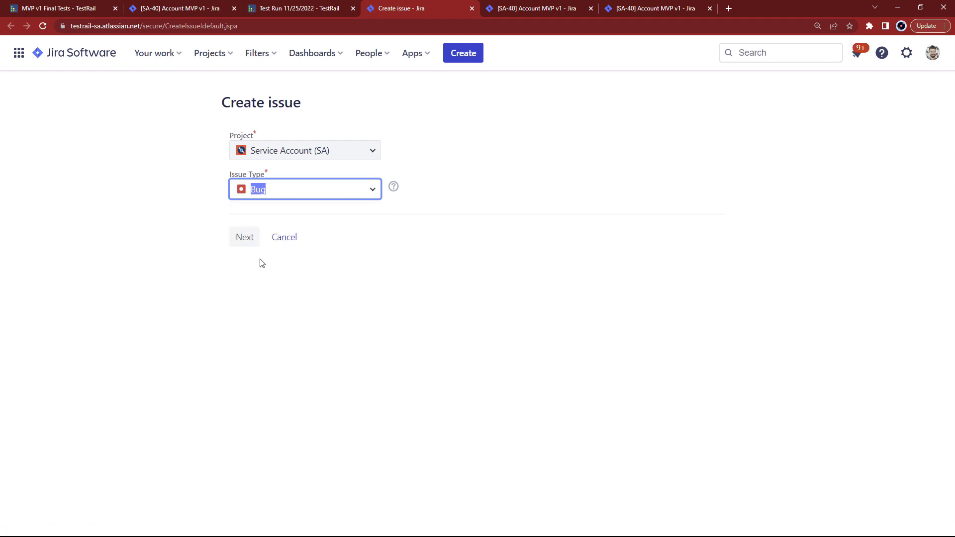
click(243, 242)
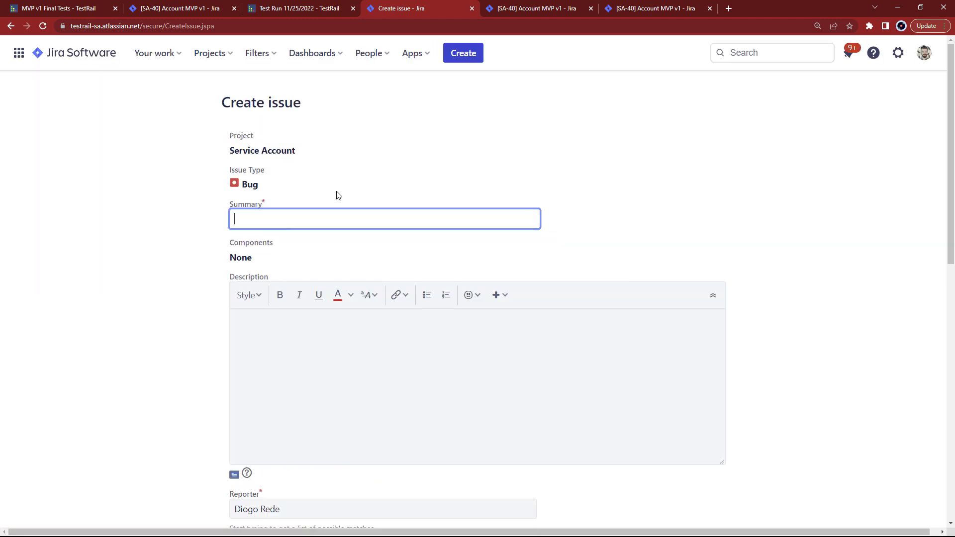
Return to the TestRail test run, save the failed result and locate it in the Successfully login test's results.
click(309, 8)
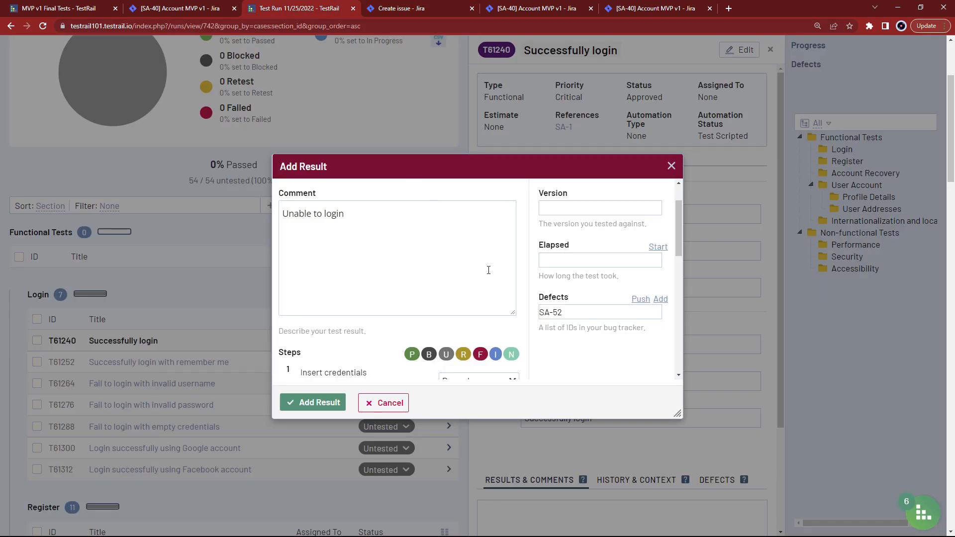
scroll(521, 317, down, 1)
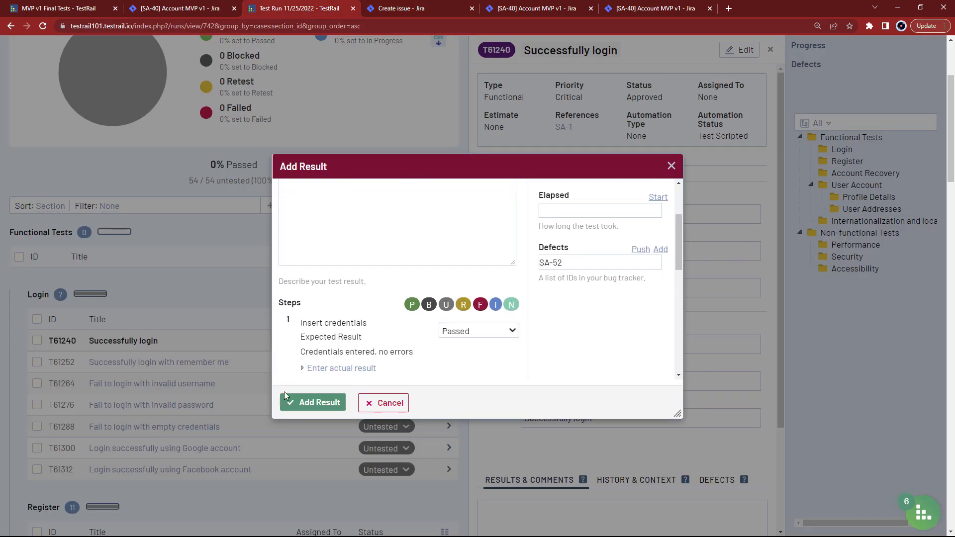
click(298, 403)
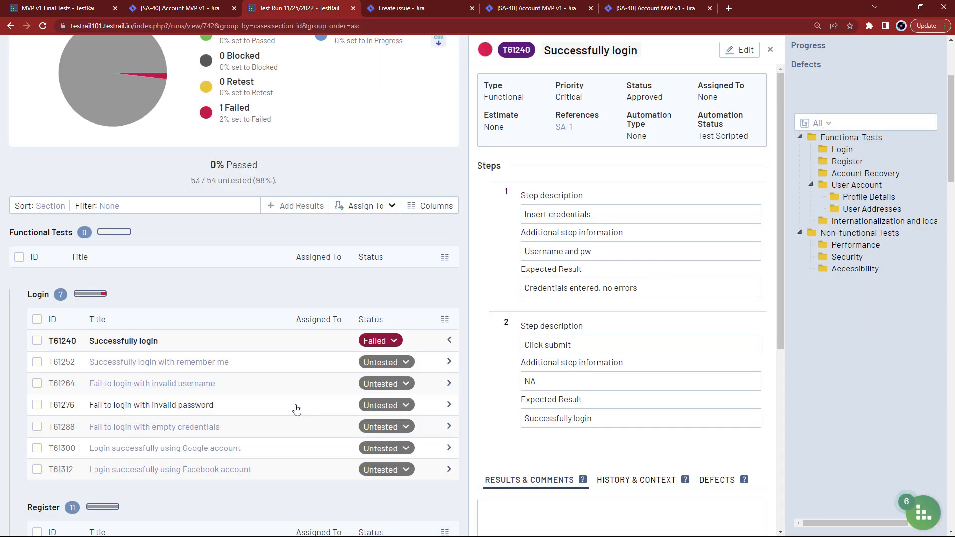
scroll(507, 363, down, 6)
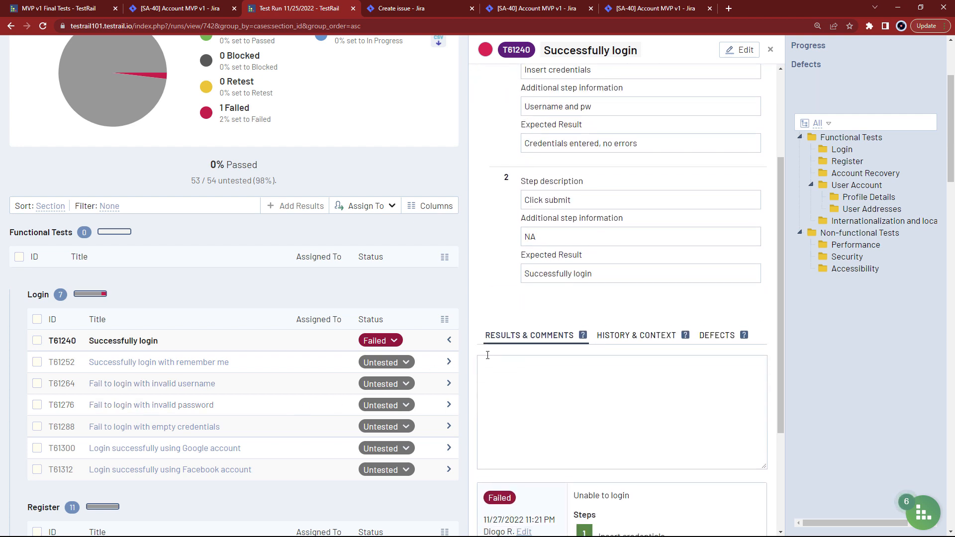
scroll(522, 427, down, 2)
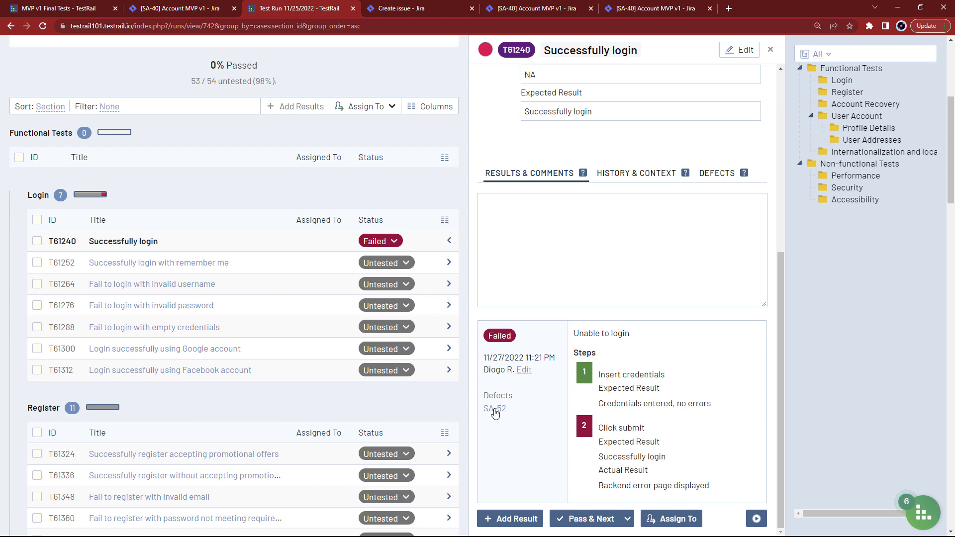
Edit linked defect SA-52 from its preview, adding "Note: Javascript error on console logs" below "Unable to login" in the description, and submit the update.
mouse_move(495, 413)
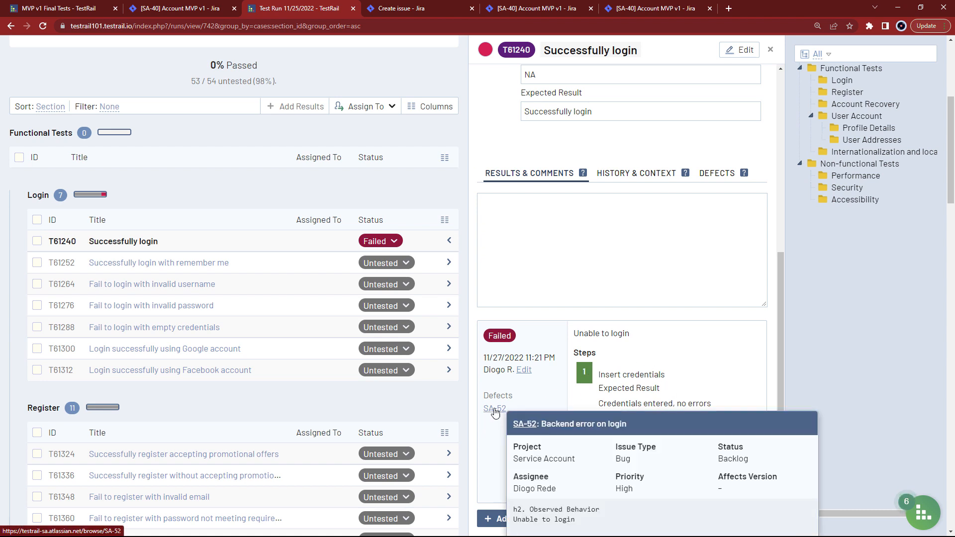
scroll(592, 453, down, 1)
scroll(655, 420, down, 5)
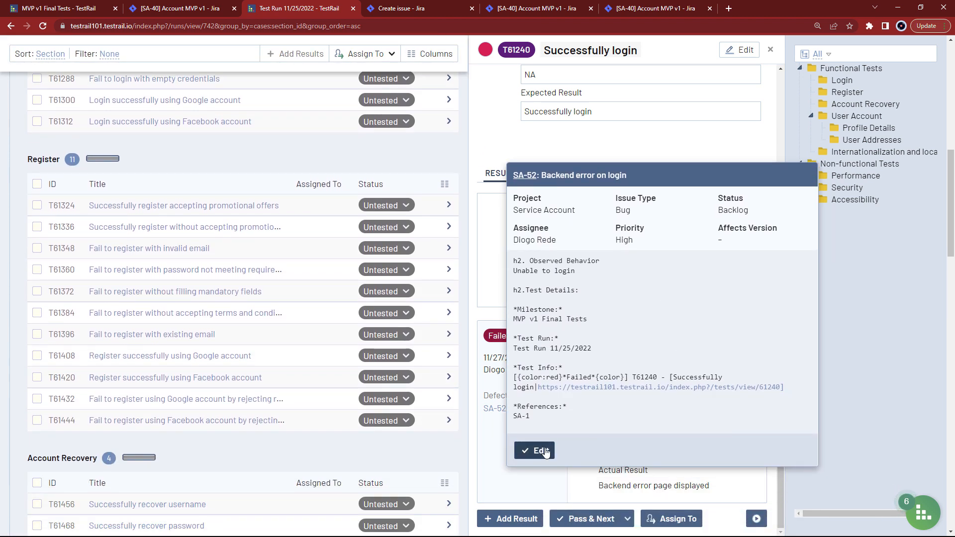
click(538, 451)
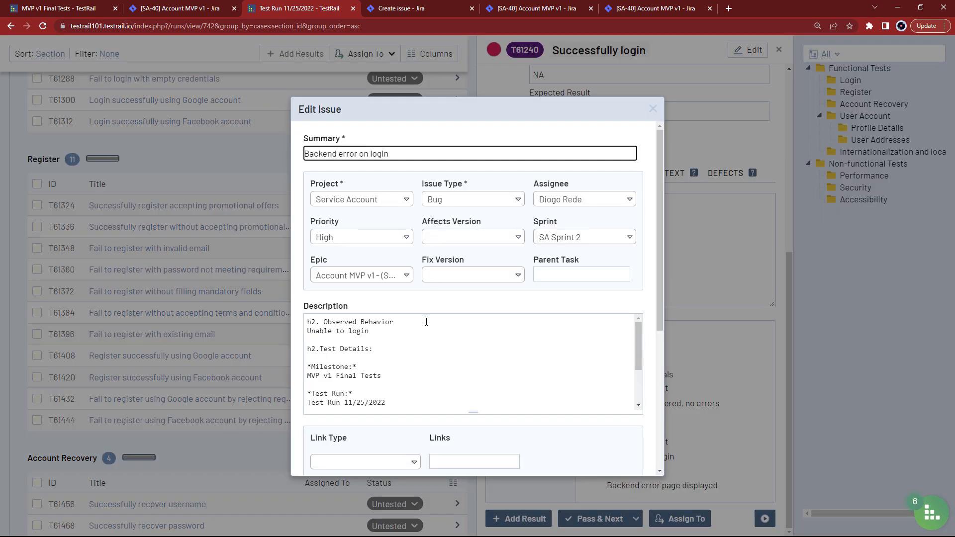
click(422, 330)
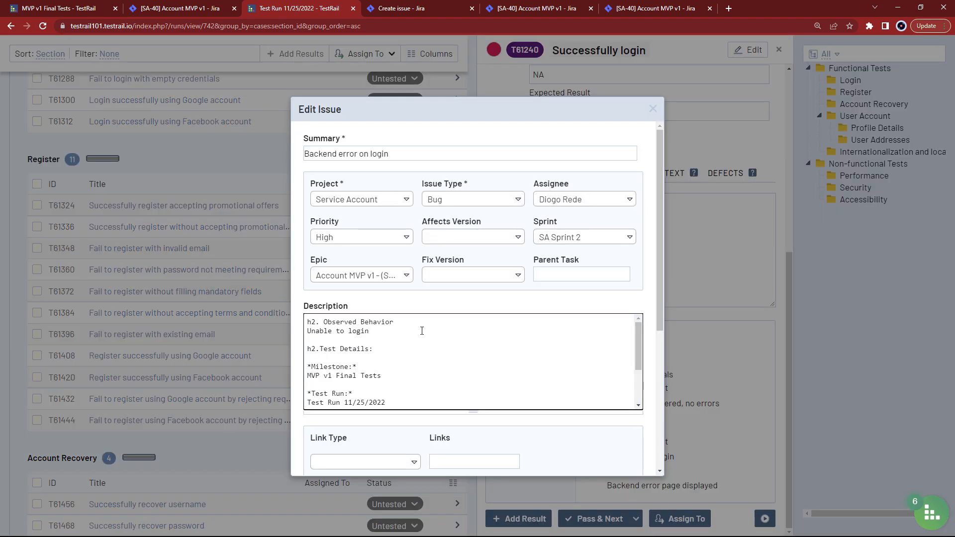
key(Return)
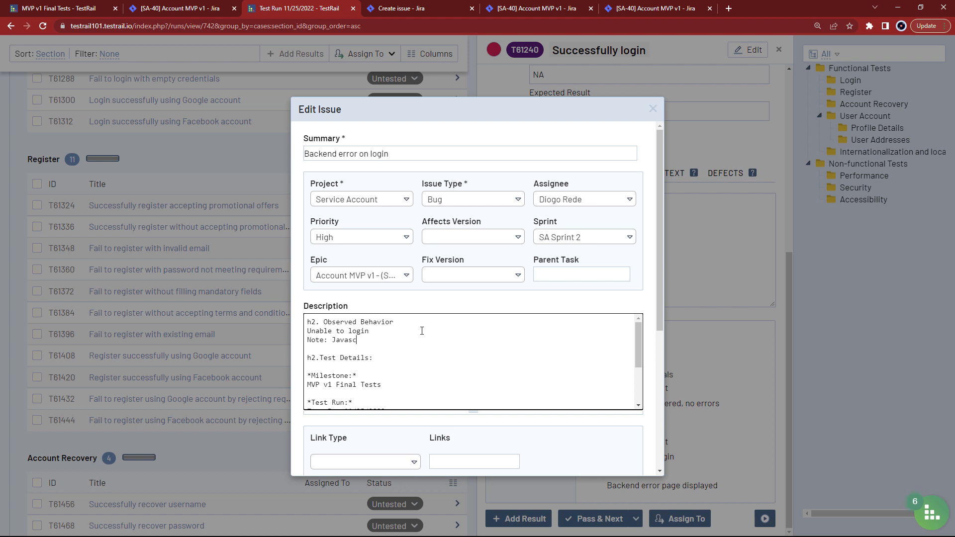
text(Note: Javascript error on console logs)
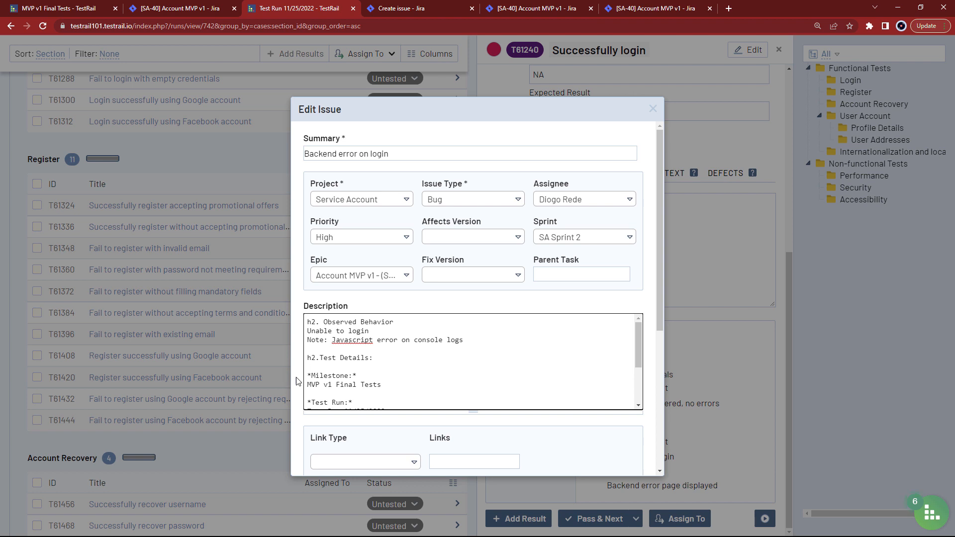
scroll(298, 382, down, 5)
click(340, 462)
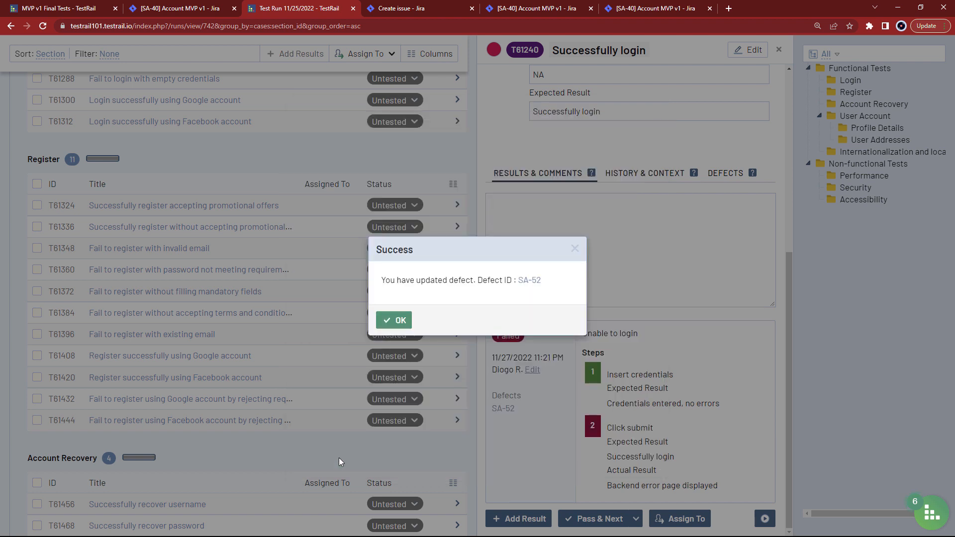
Open the updated defect SA-52 in Jira and examine its test details and expanded TestRail result for Successfully login.
click(530, 280)
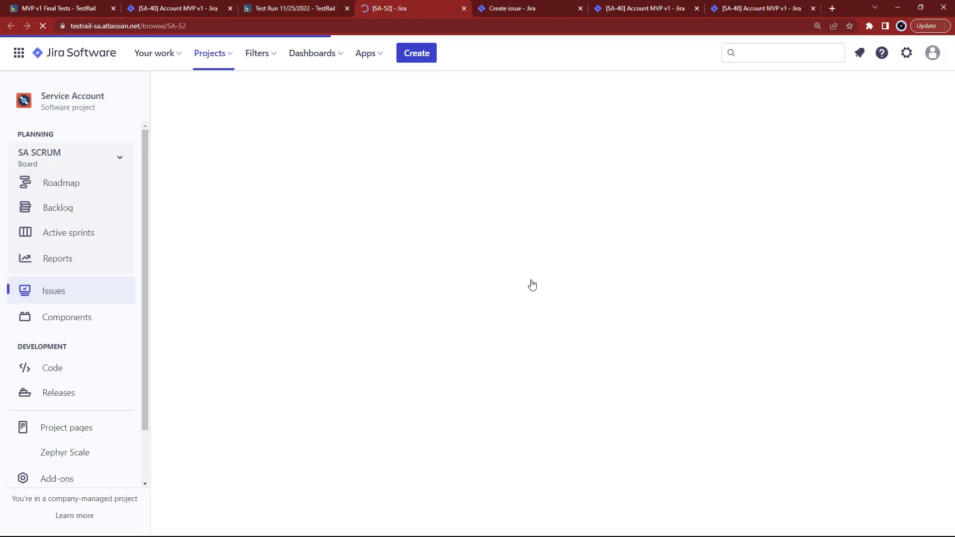
scroll(443, 178, down, 5)
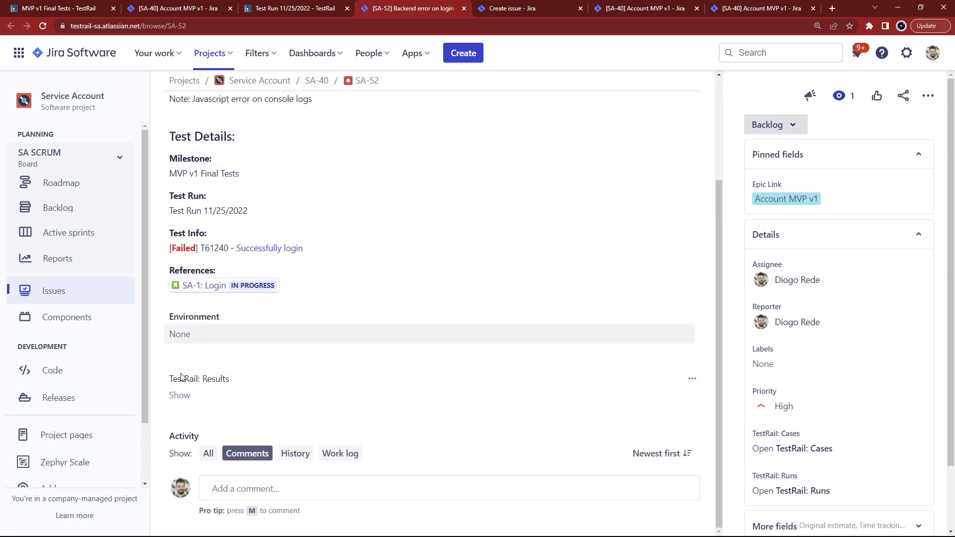
click(180, 397)
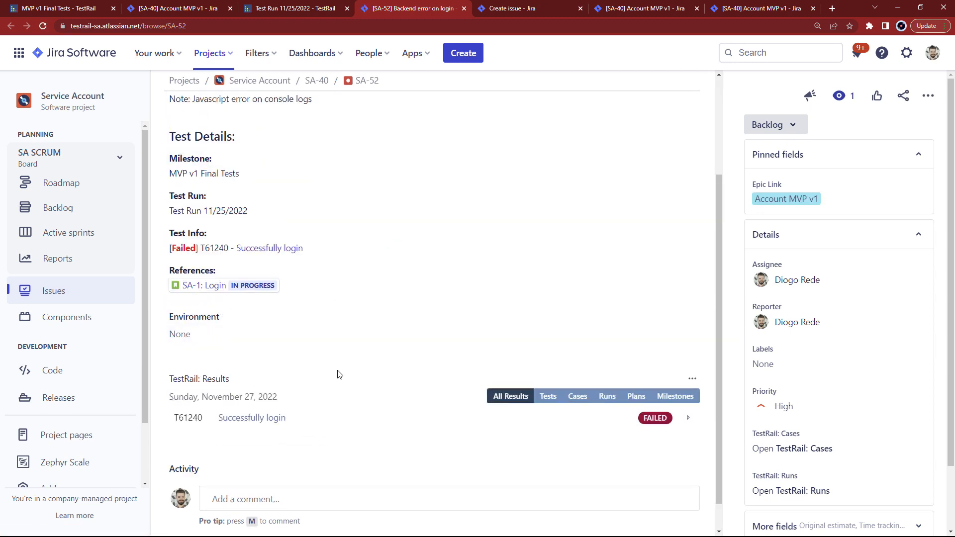
scroll(414, 363, down, 1)
click(689, 387)
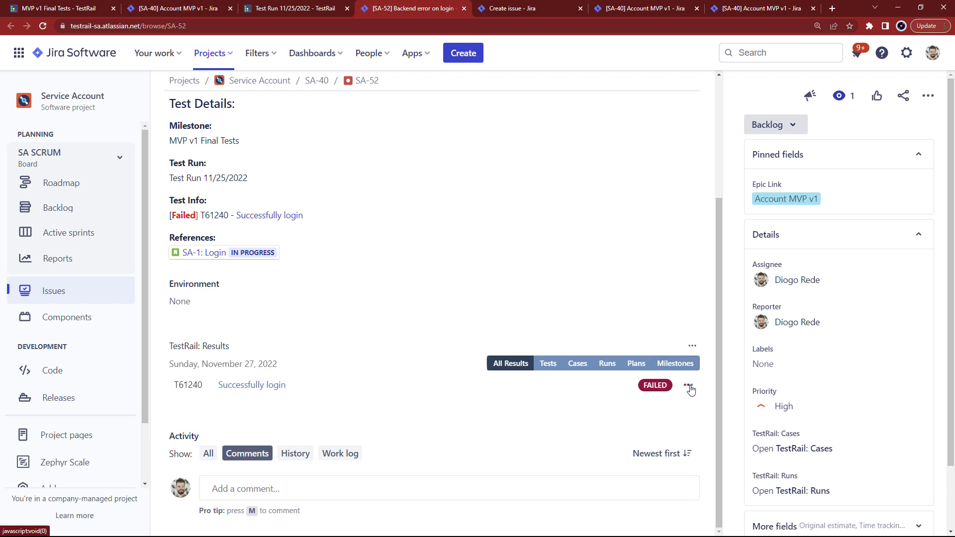
scroll(602, 398, down, 3)
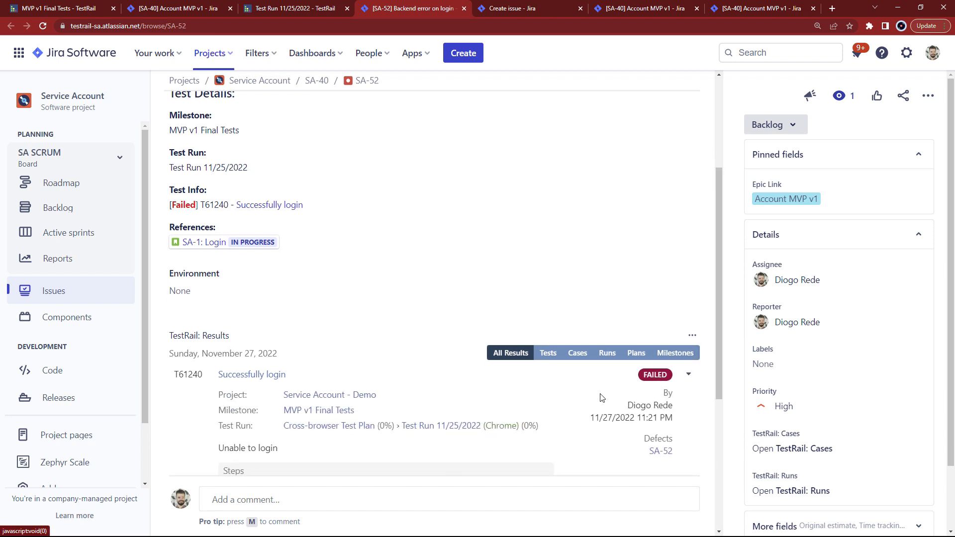
scroll(574, 371, down, 2)
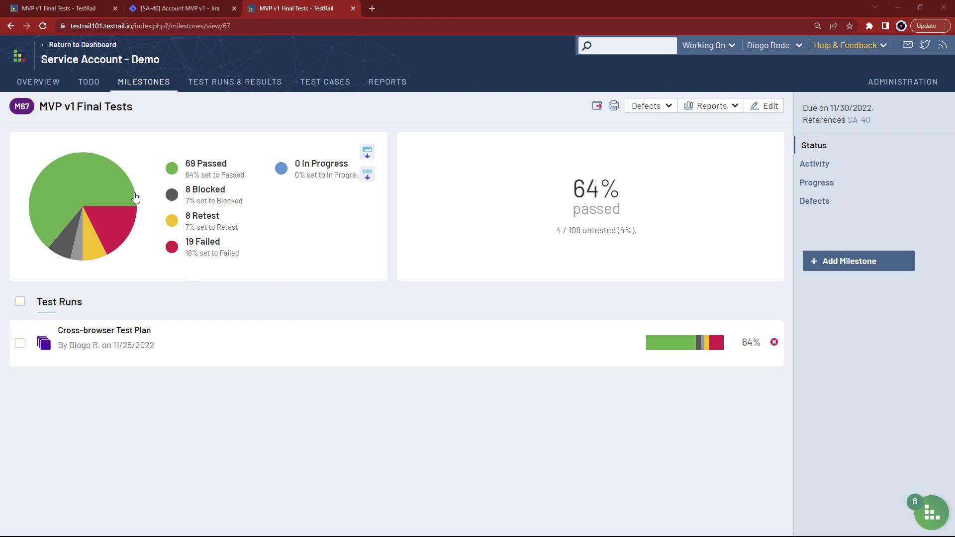
Inspect the passed and failed shares of the MVP v1 Final Tests milestone, and view its defects summary.
mouse_move(124, 196)
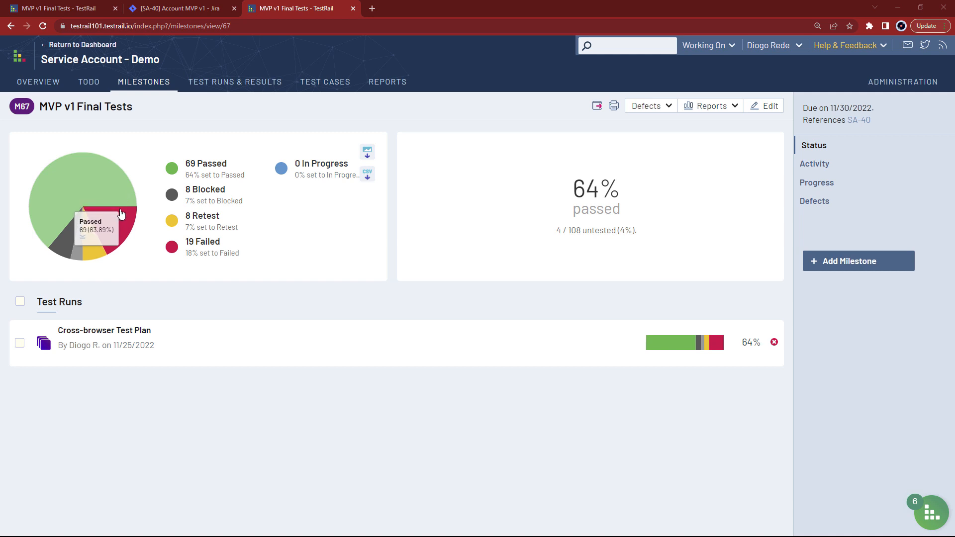
mouse_move(119, 227)
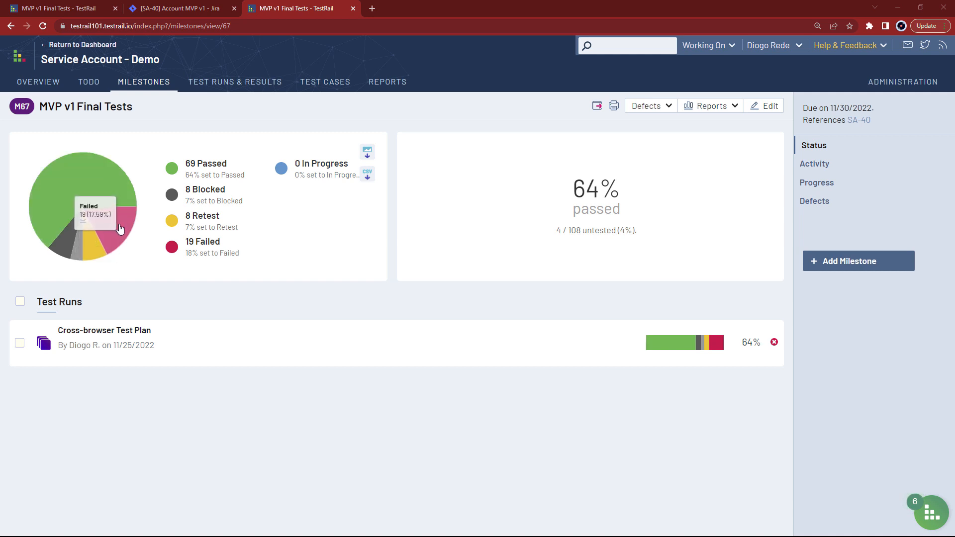
click(814, 205)
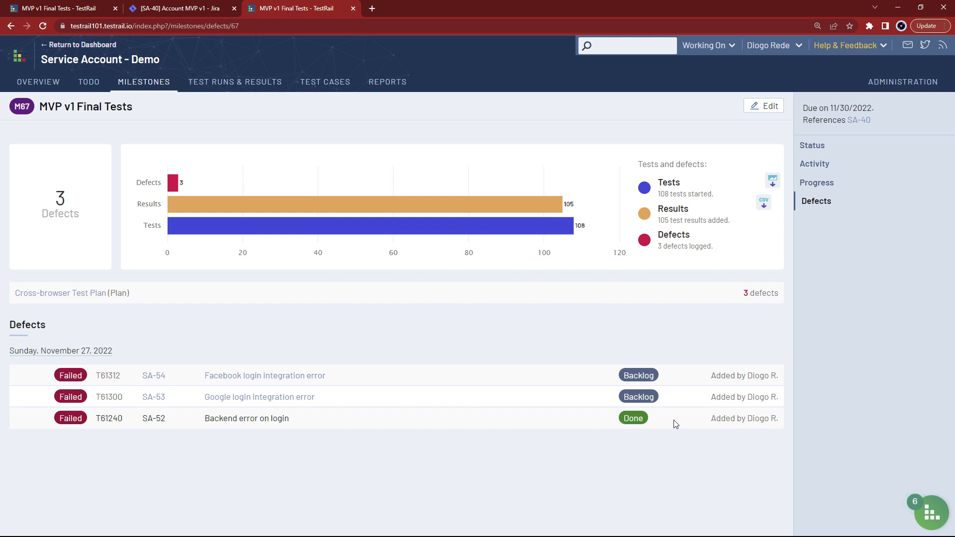
Switch to Jira epic SA-40 and examine its TestRail results by milestones, plans and runs.
key(ctrl+shift+Tab)
scroll(465, 198, down, 6)
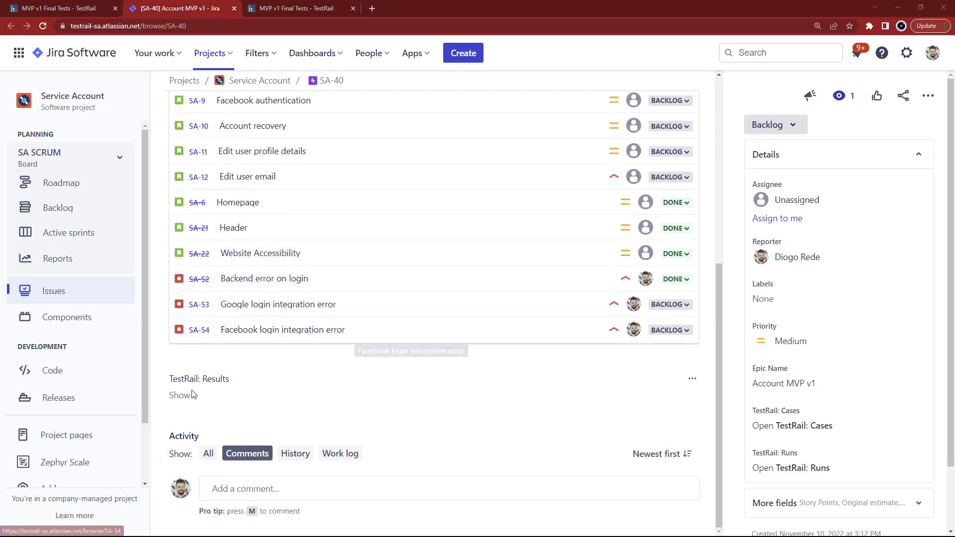
click(180, 395)
click(675, 396)
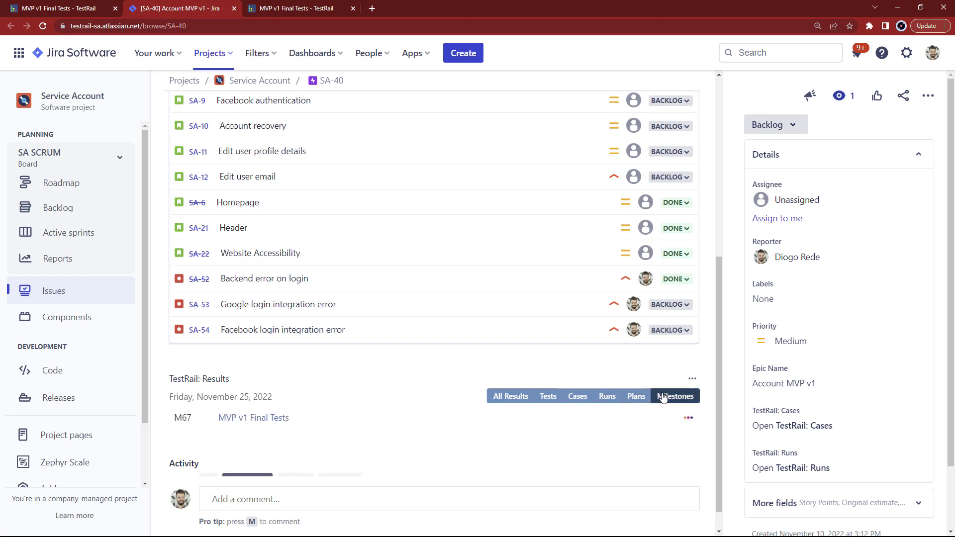
scroll(712, 370, down, 4)
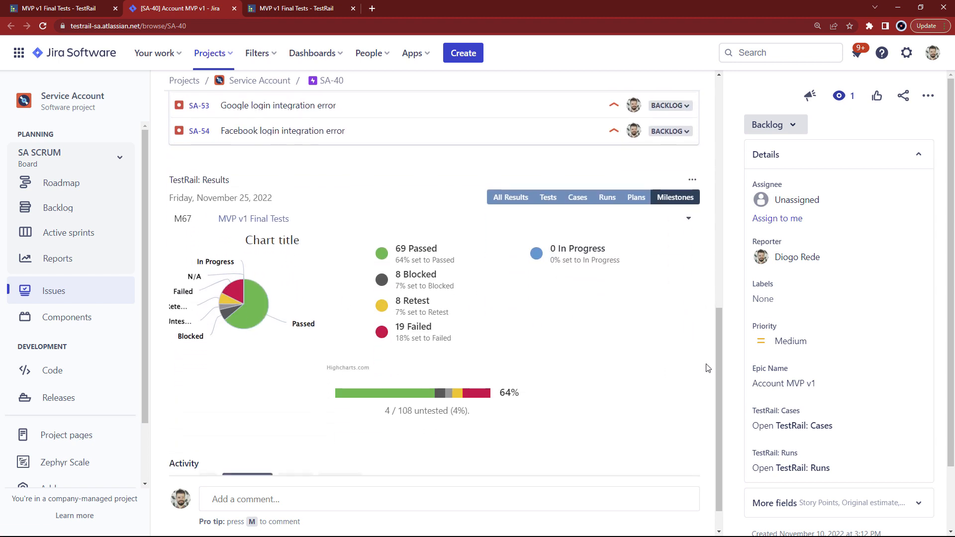
scroll(708, 369, down, 1)
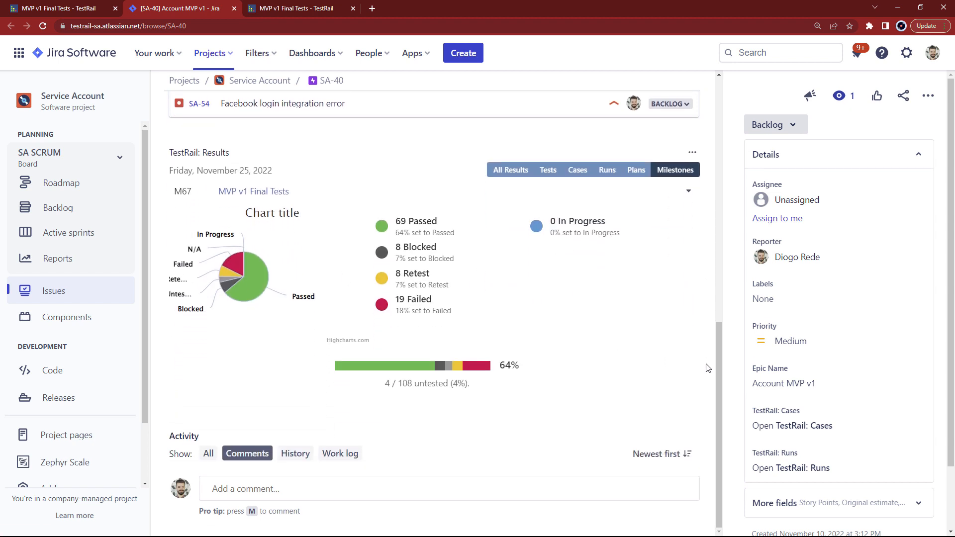
click(637, 171)
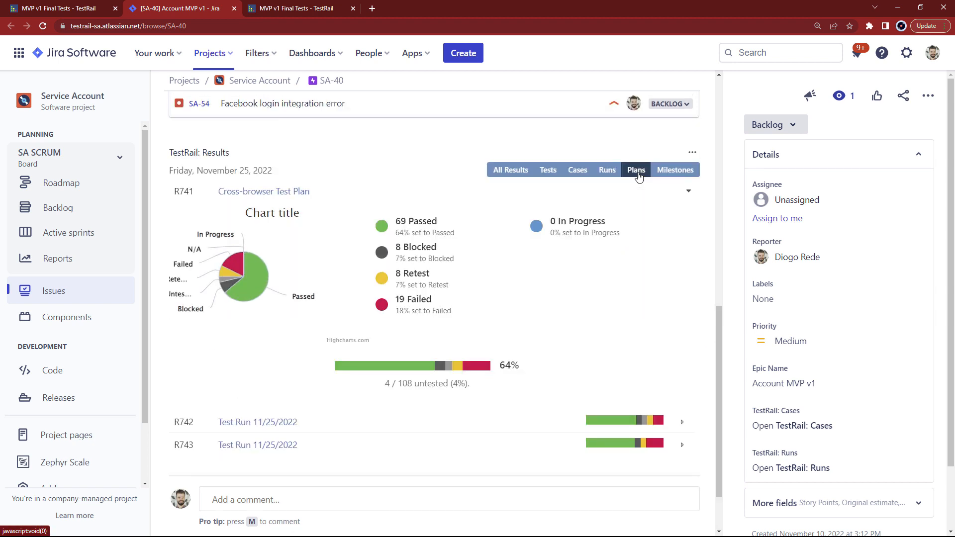
click(608, 170)
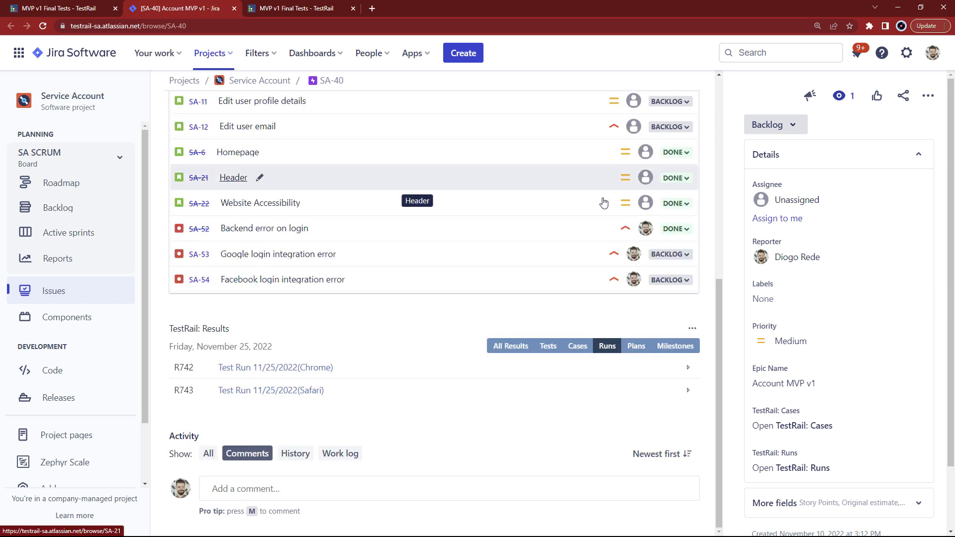
Open the Login story SA-1 from the epic's issues and show its TestRail results.
scroll(604, 201, up, 5)
click(225, 196)
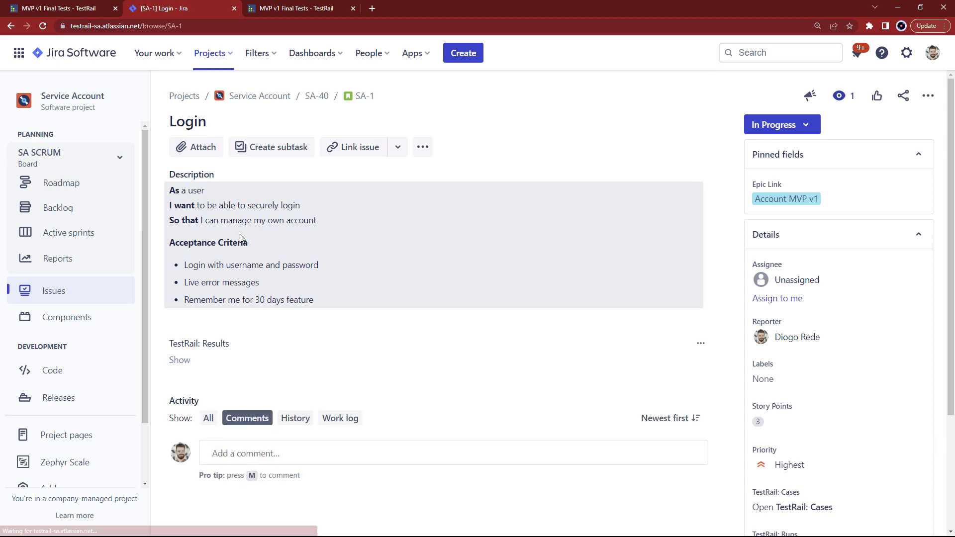
click(179, 359)
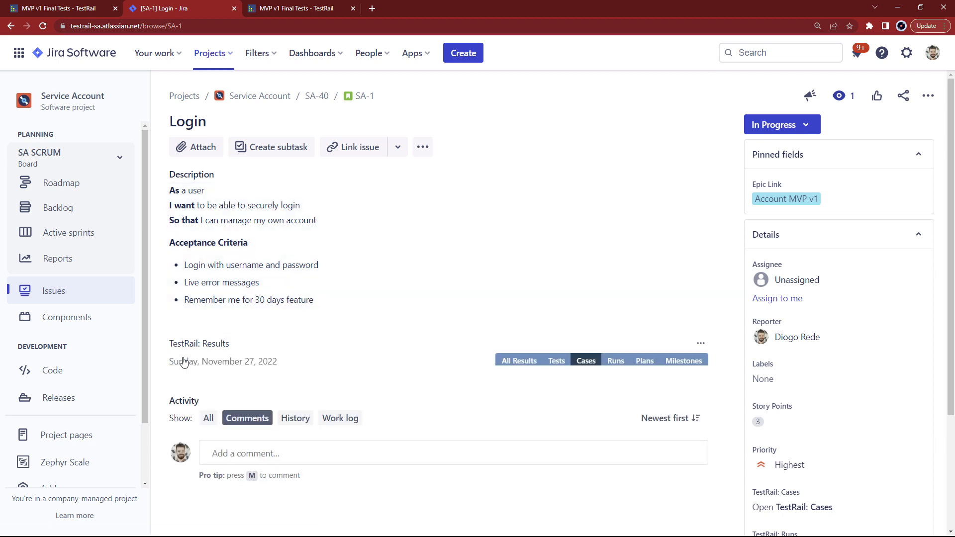
Examine the second page of TestRail case results for the Login story, expanding the Successfully login result T61240.
scroll(668, 300, down, 3)
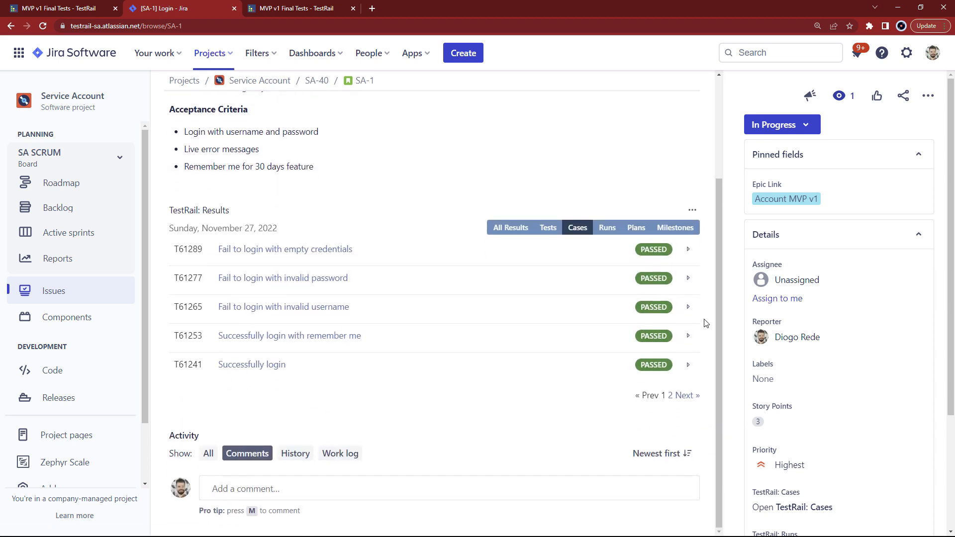
click(684, 396)
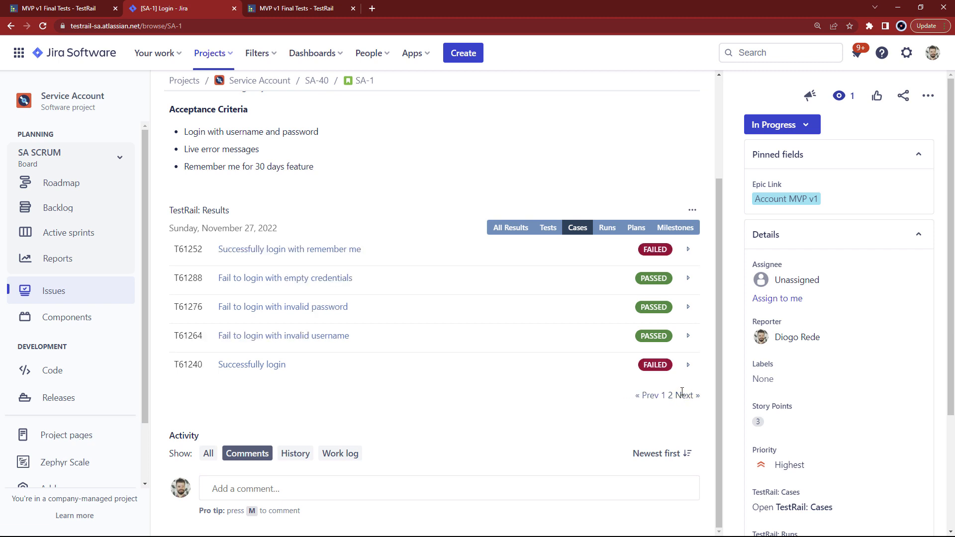
click(688, 366)
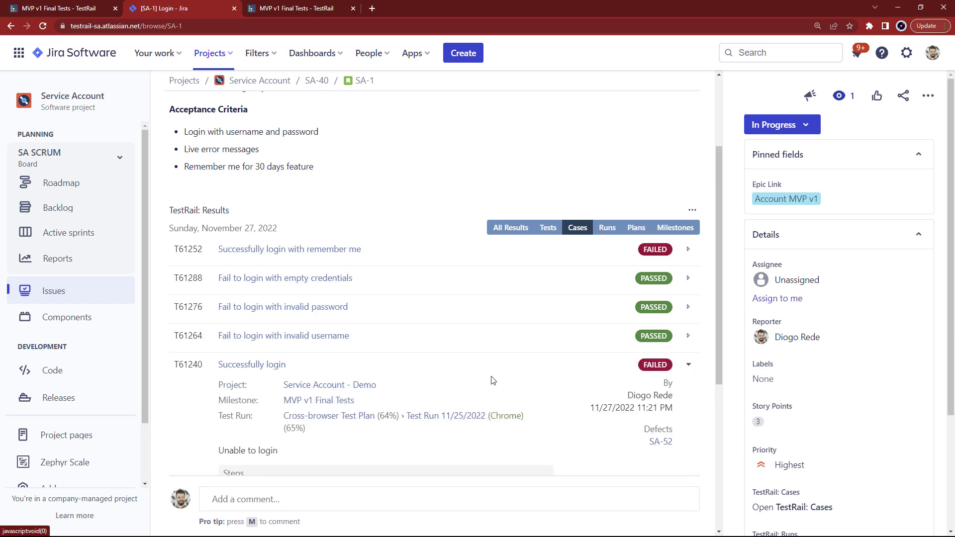
scroll(493, 379, down, 4)
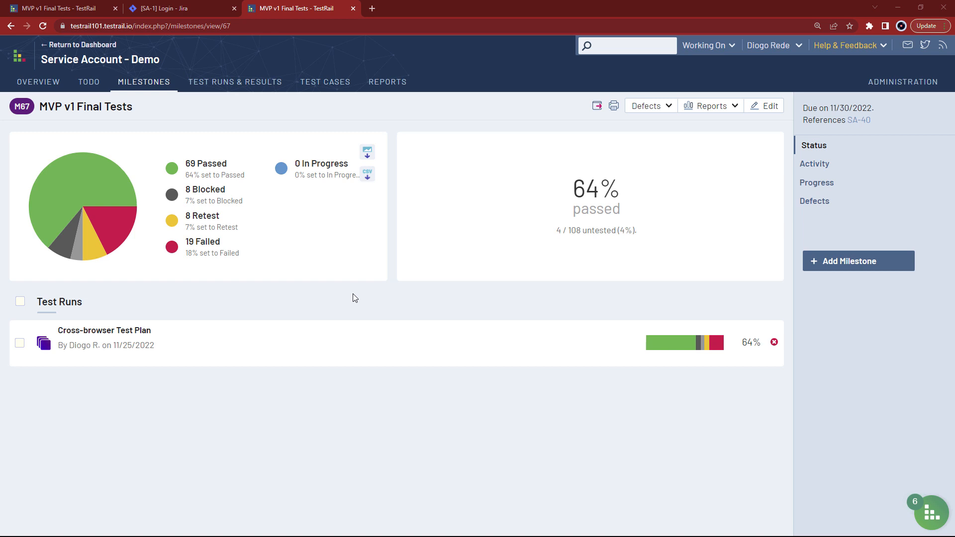
Switch to TestRail and start a Comparison for References results report limited to SA-1, SA-7, SA-8, SA-9, SA-10, SA-11, SA-12, SA-6, SA-21 and SA-22.
click(387, 84)
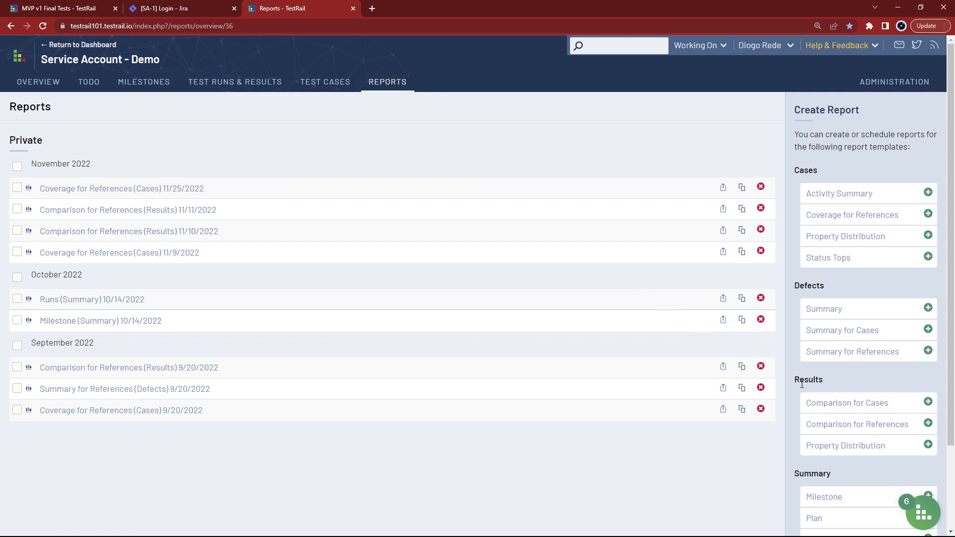
click(839, 426)
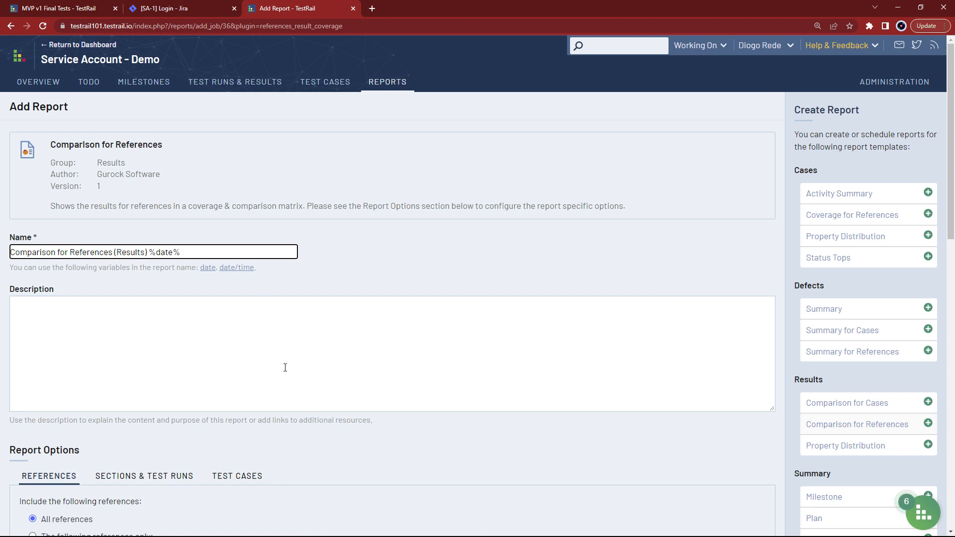
scroll(285, 368, down, 1)
scroll(285, 368, down, 4)
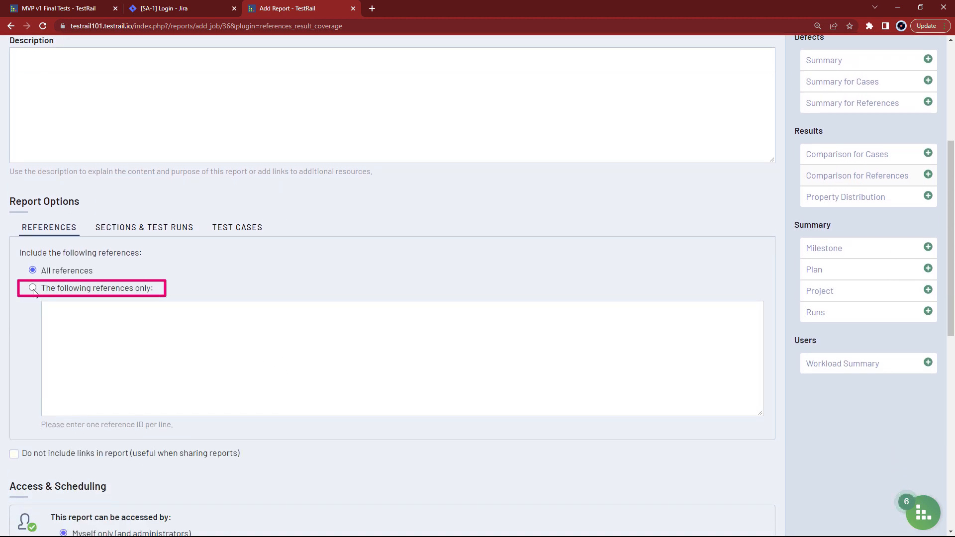
click(33, 289)
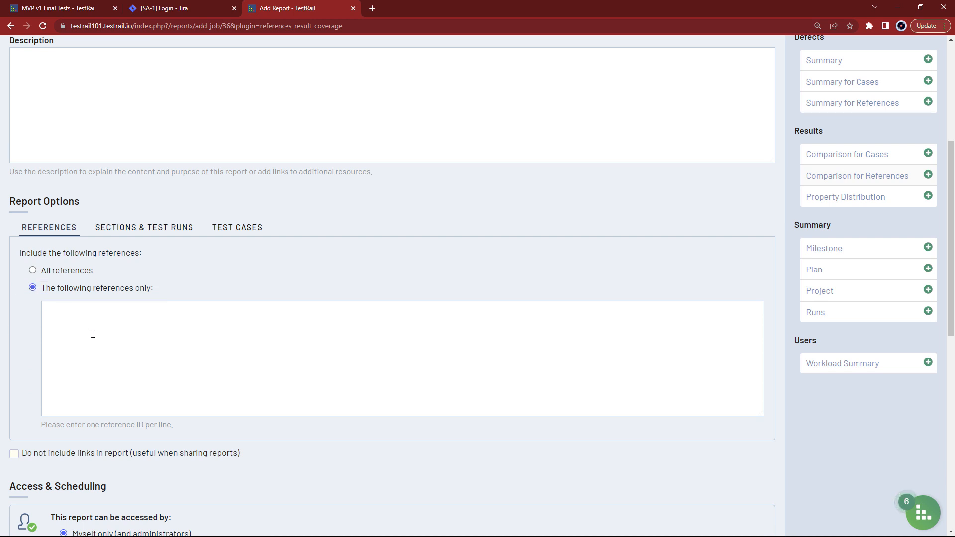
click(93, 334)
text(SA-1 SA-7 SA-8 SA-9 SA-10 SA-11 SA-12 SA-6 SA-21 SA-22)
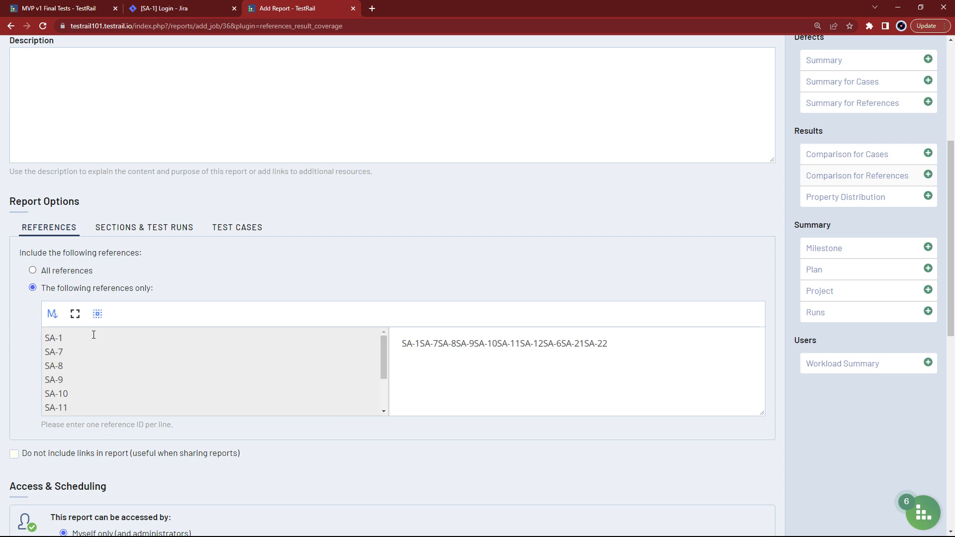
scroll(100, 342, down, 2)
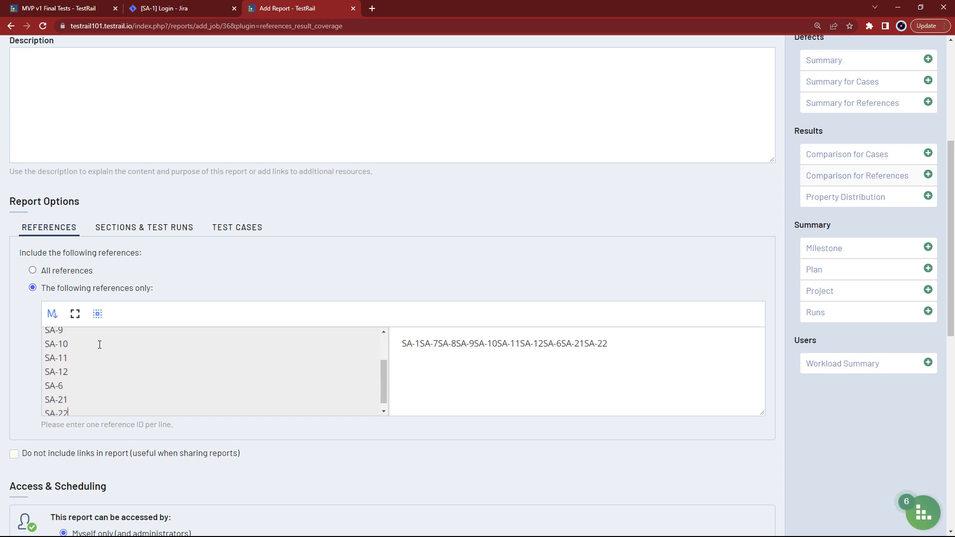
scroll(184, 375, down, 1)
scroll(192, 376, down, 1)
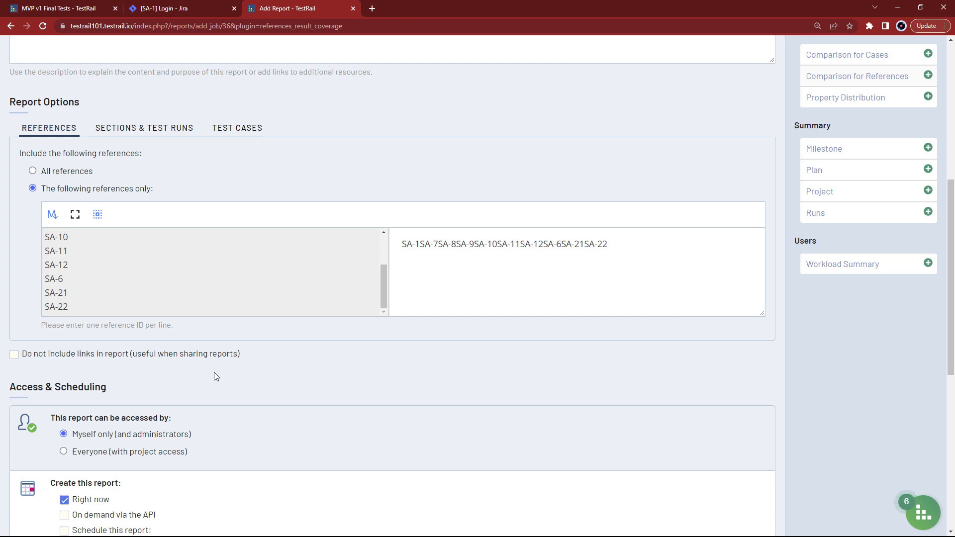
Include the results of test runs matching a filter in the report, with the milestone filter set to MVP v1 Final Tests.
click(147, 130)
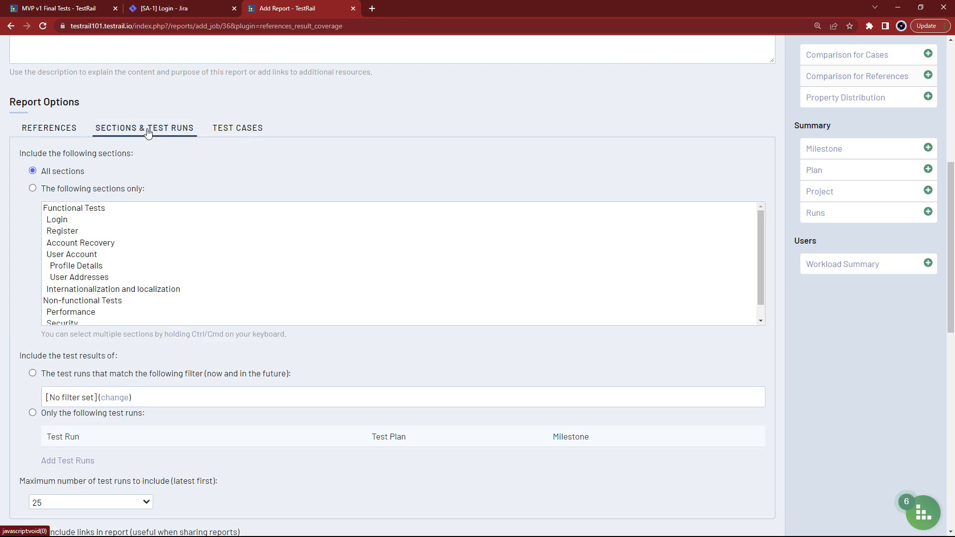
click(33, 375)
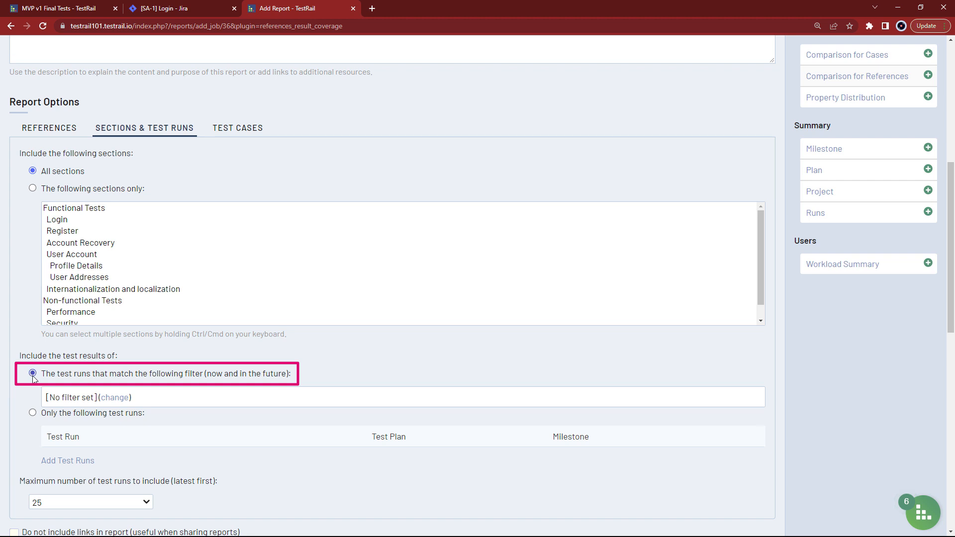
click(115, 398)
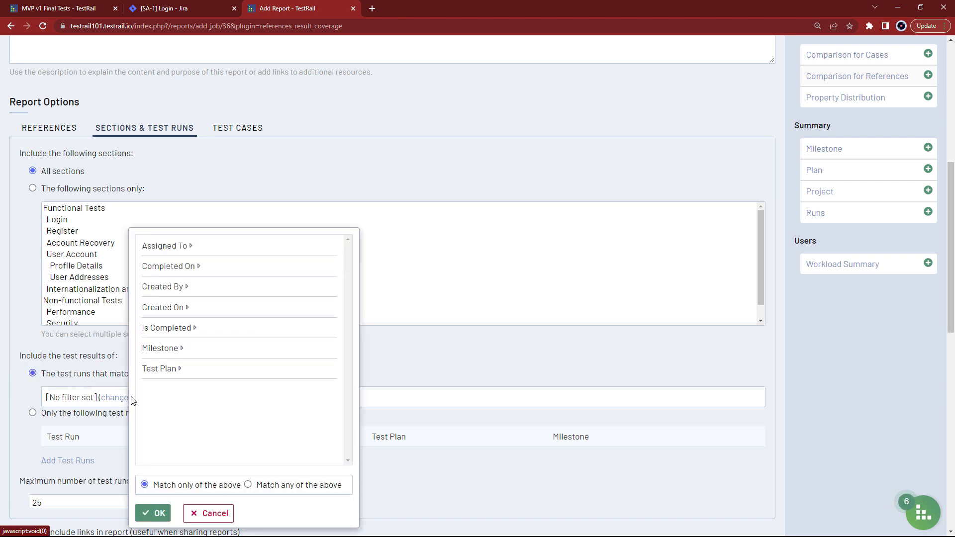
click(182, 349)
click(187, 391)
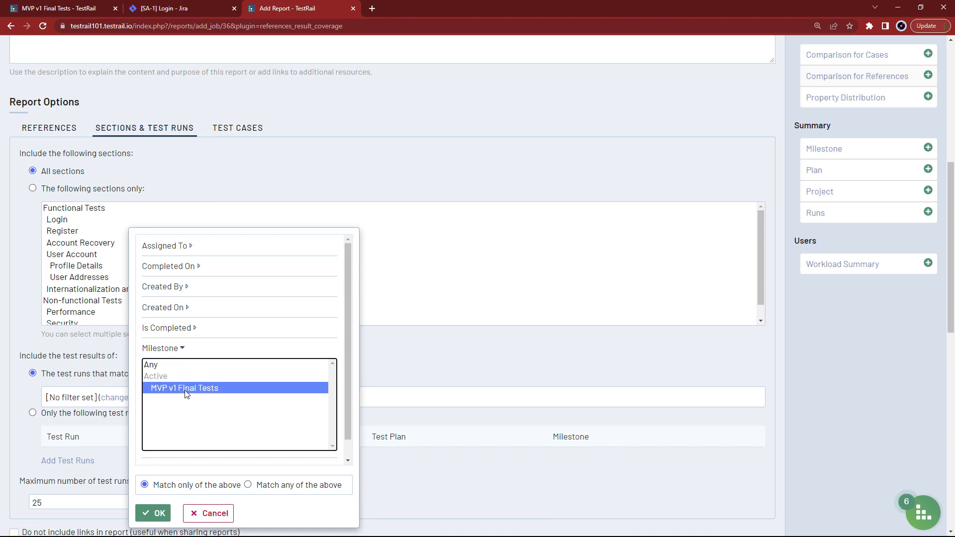
click(158, 515)
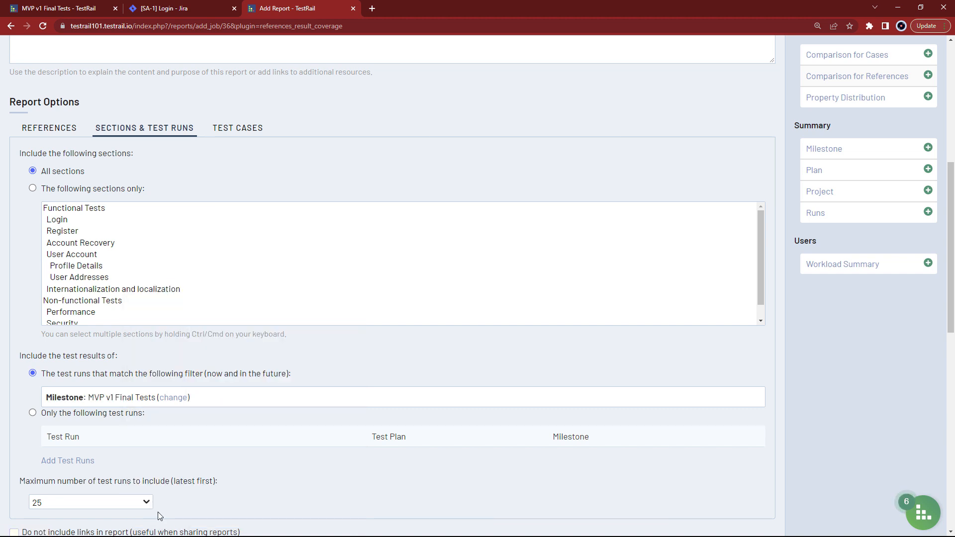
Add the report with the default access and scheduling options, and open the generated Comparison for References report.
scroll(244, 460, down, 6)
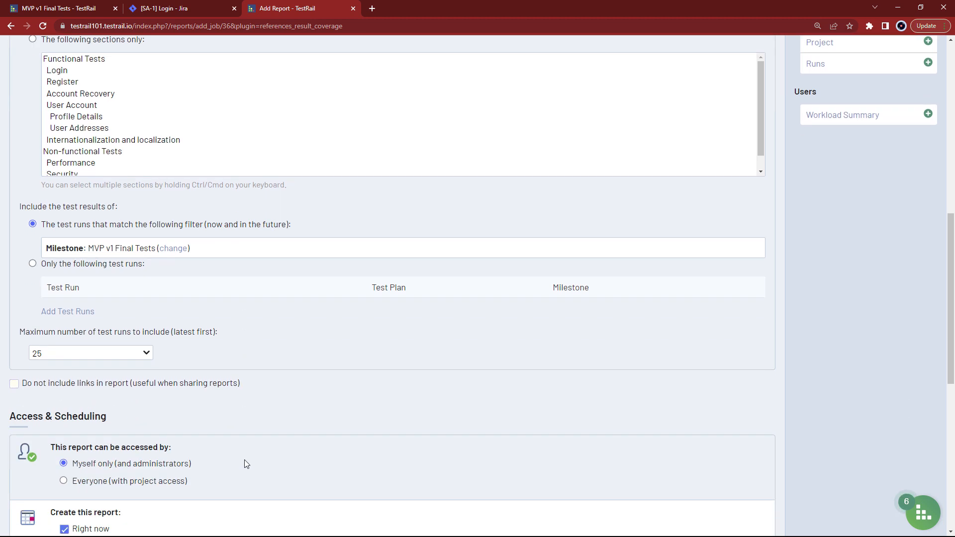
scroll(244, 459, down, 5)
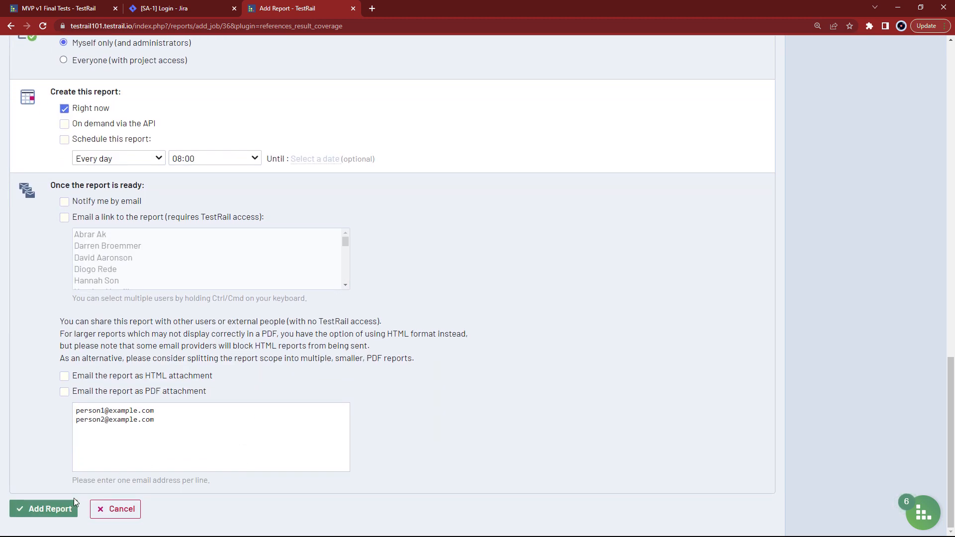
click(73, 503)
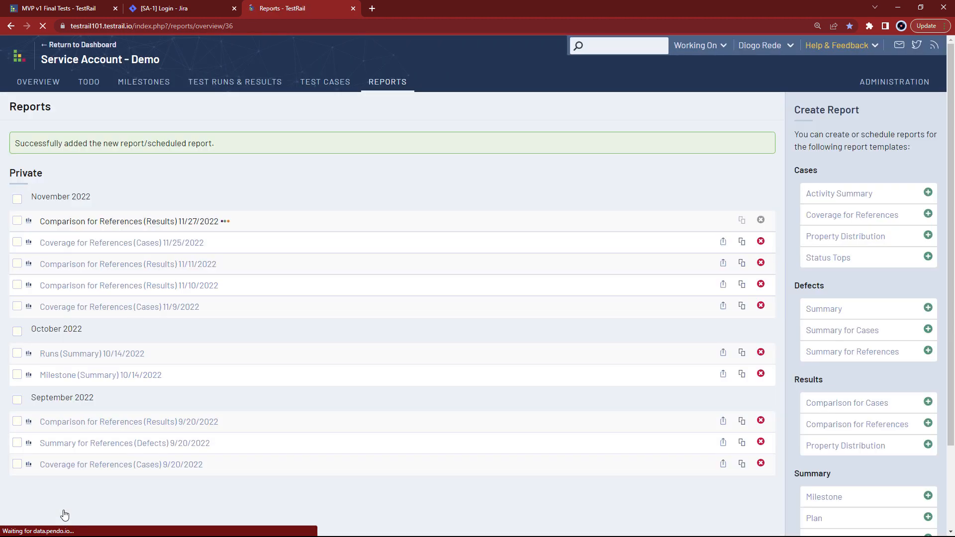
click(199, 193)
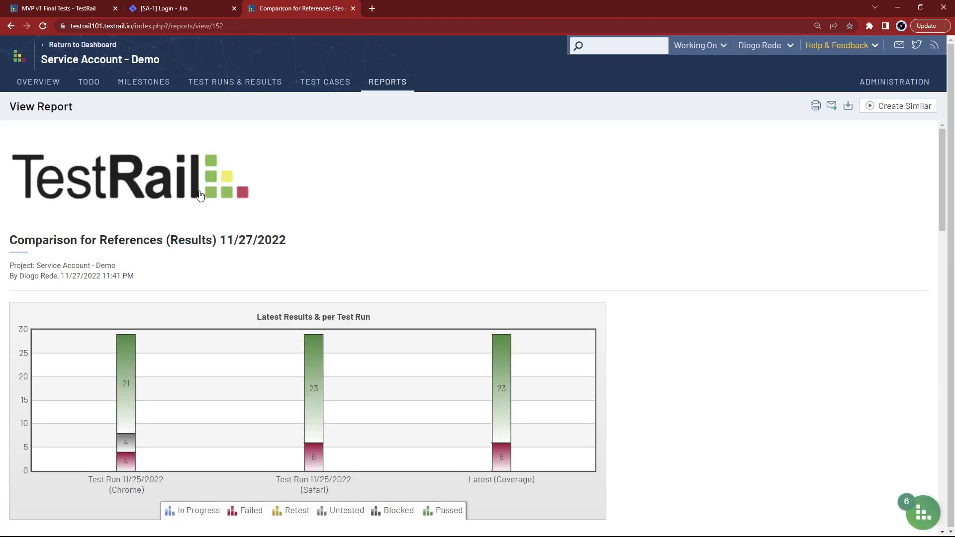
Examine the report's latest results chart, its test run statistics, and the results per reference for the Chrome and Safari runs.
scroll(253, 200, down, 1)
scroll(255, 201, down, 2)
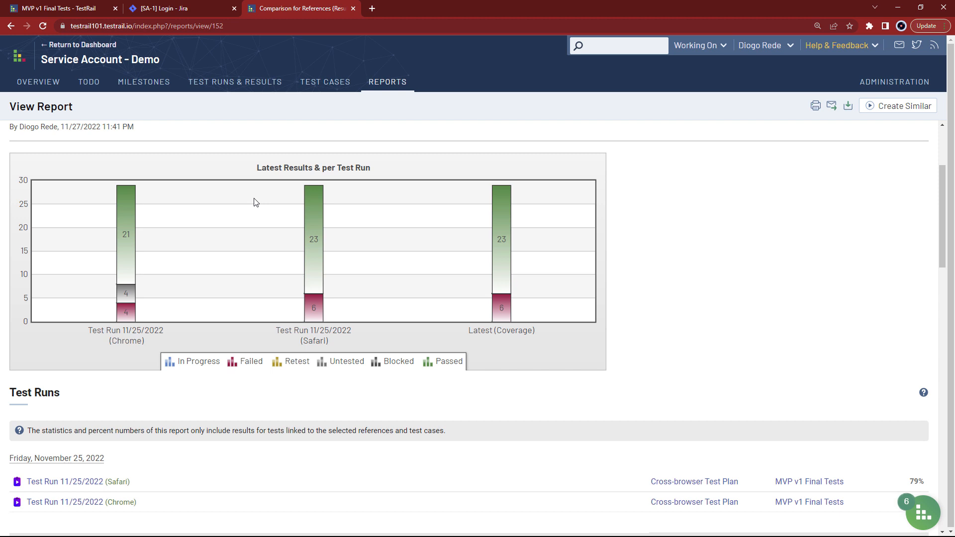
mouse_move(499, 251)
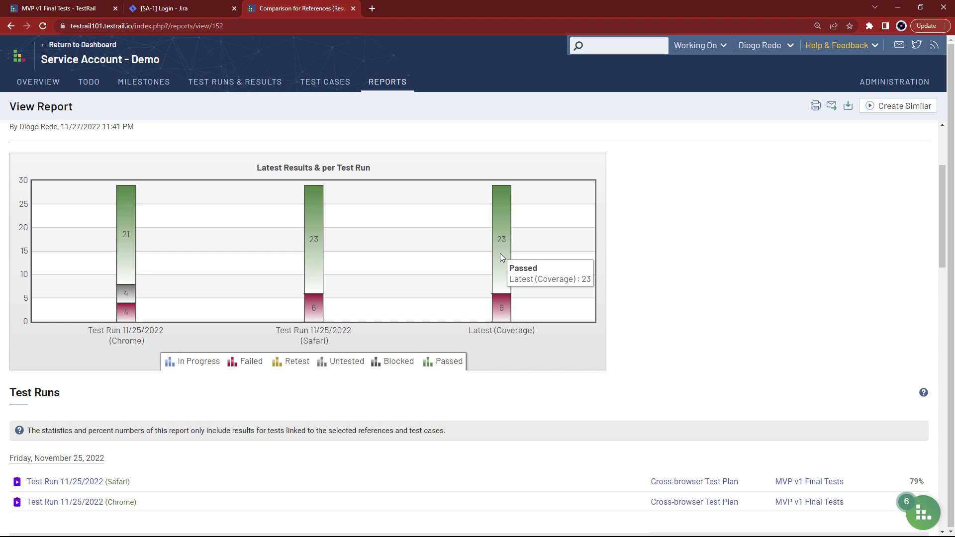
scroll(643, 271, down, 2)
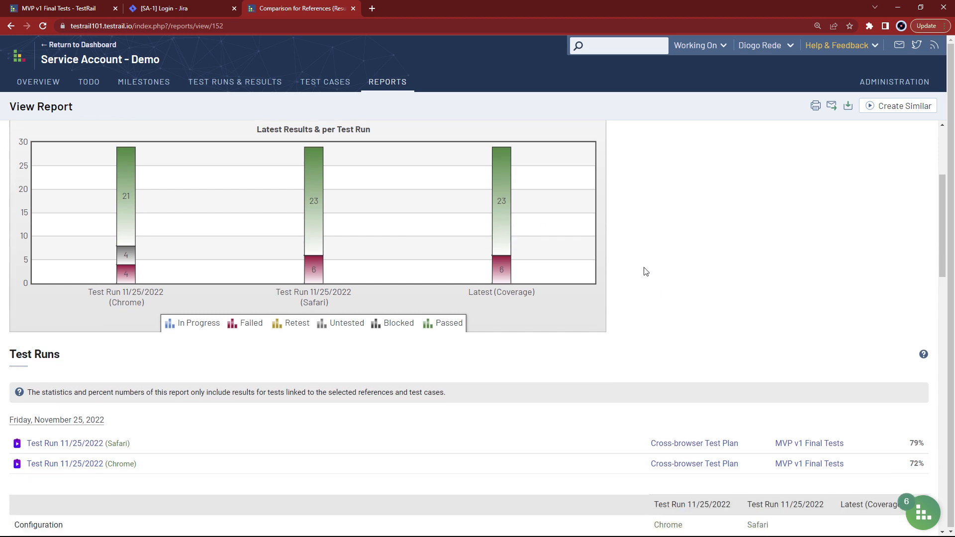
scroll(644, 268, down, 3)
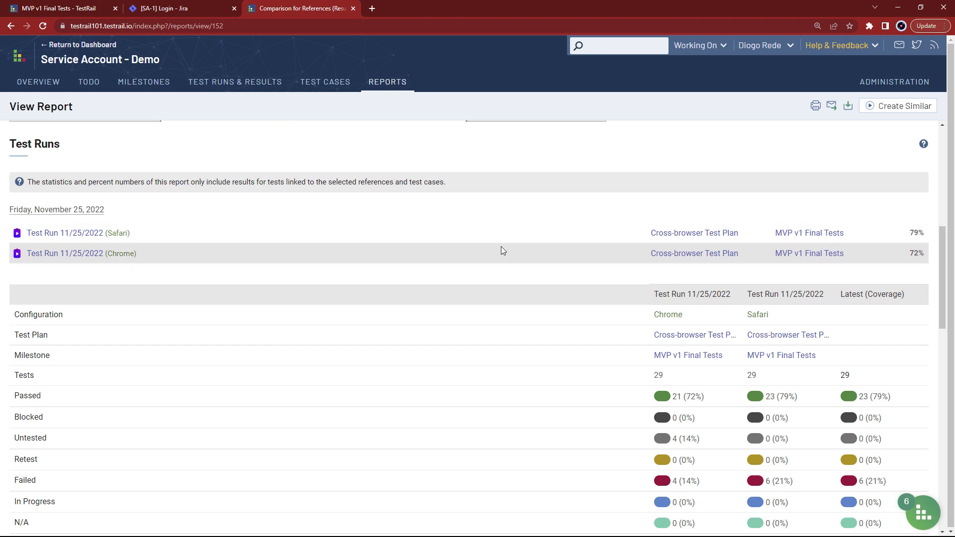
scroll(503, 260, down, 3)
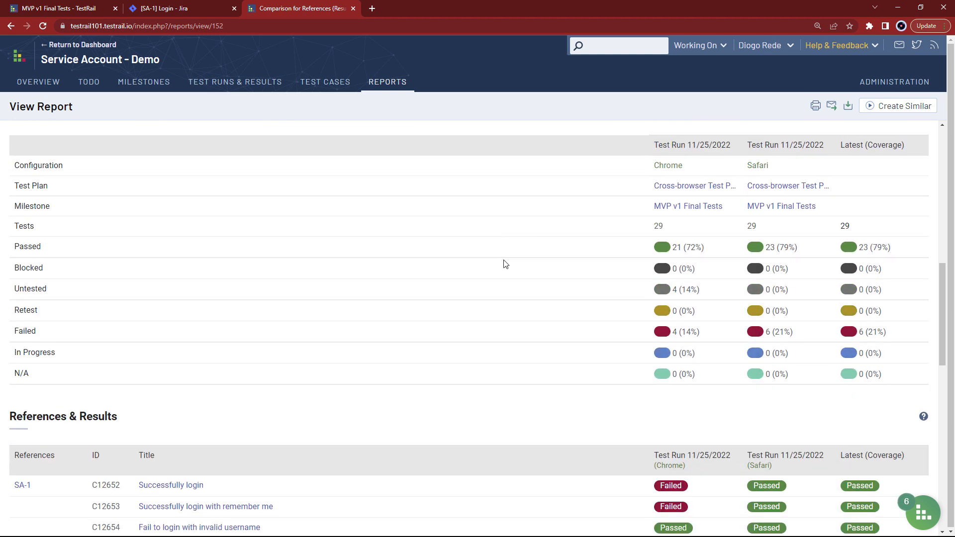
scroll(505, 261, down, 3)
scroll(503, 260, down, 2)
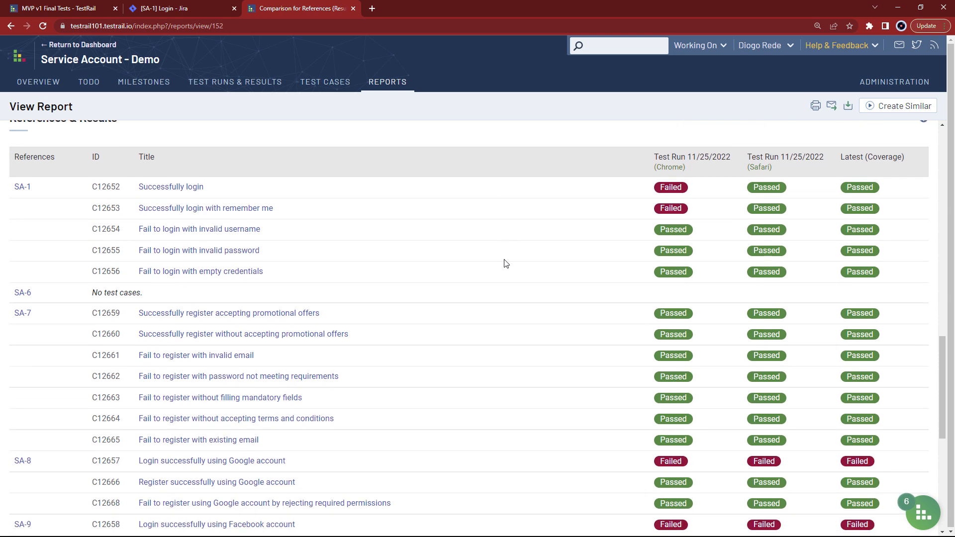